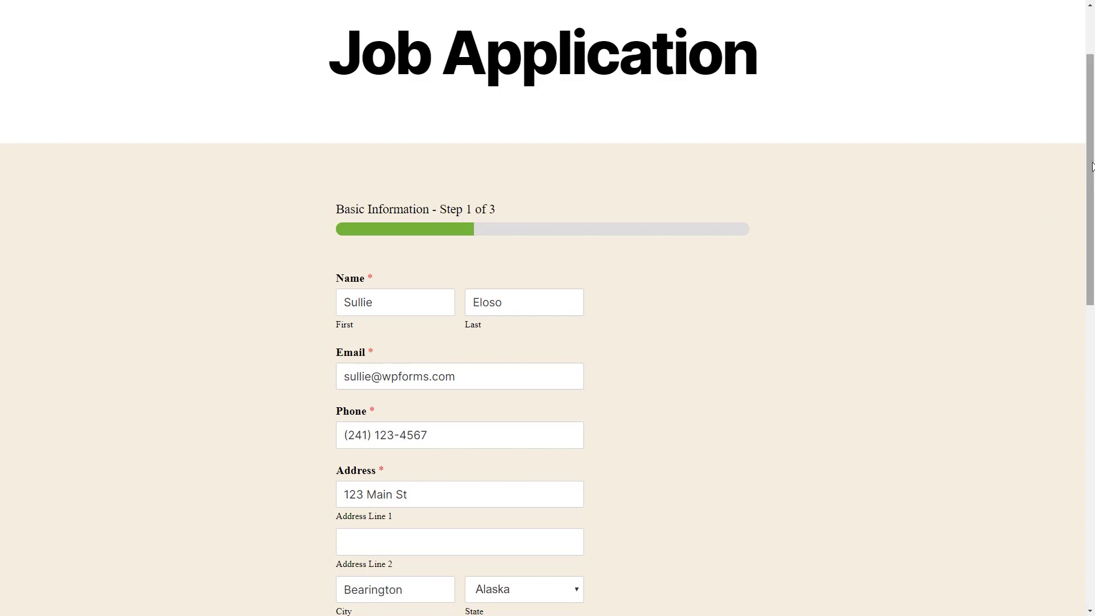
- Go through the application choosing Social Media as the source, attach Resume (1).pdf, and submit
scroll(1092, 175, "down", 1)
scroll(1093, 176, "down", 3)
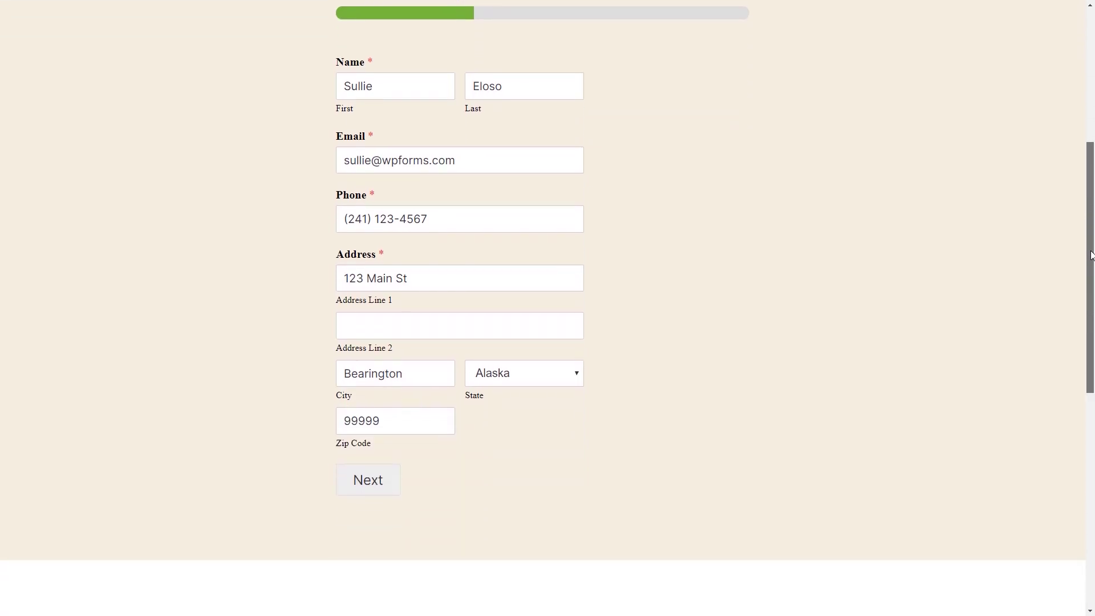
left_click(384, 480)
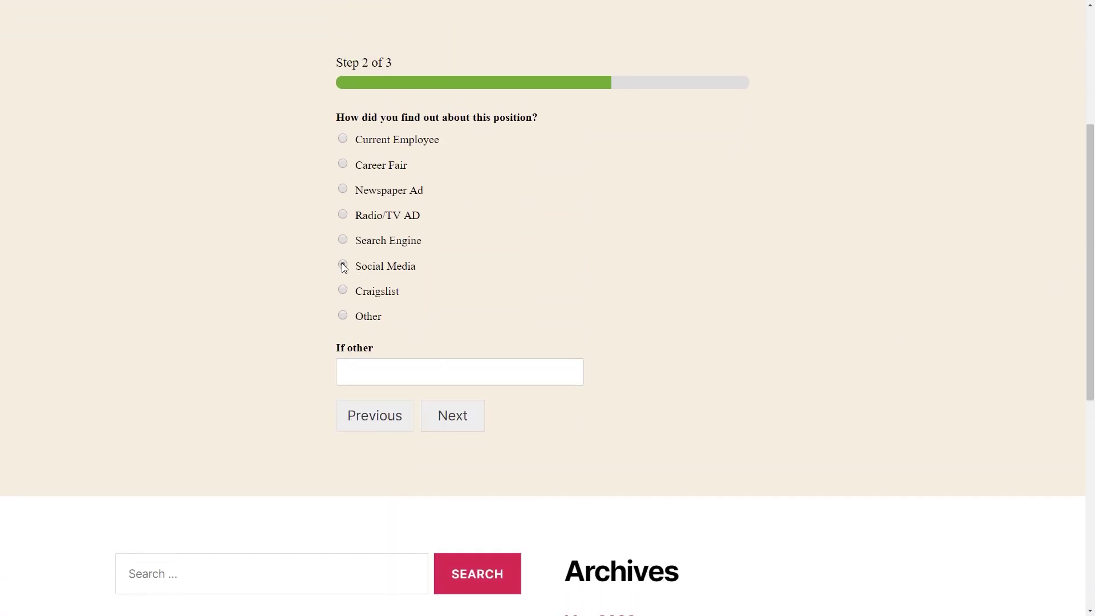
left_click(342, 266)
left_click(450, 421)
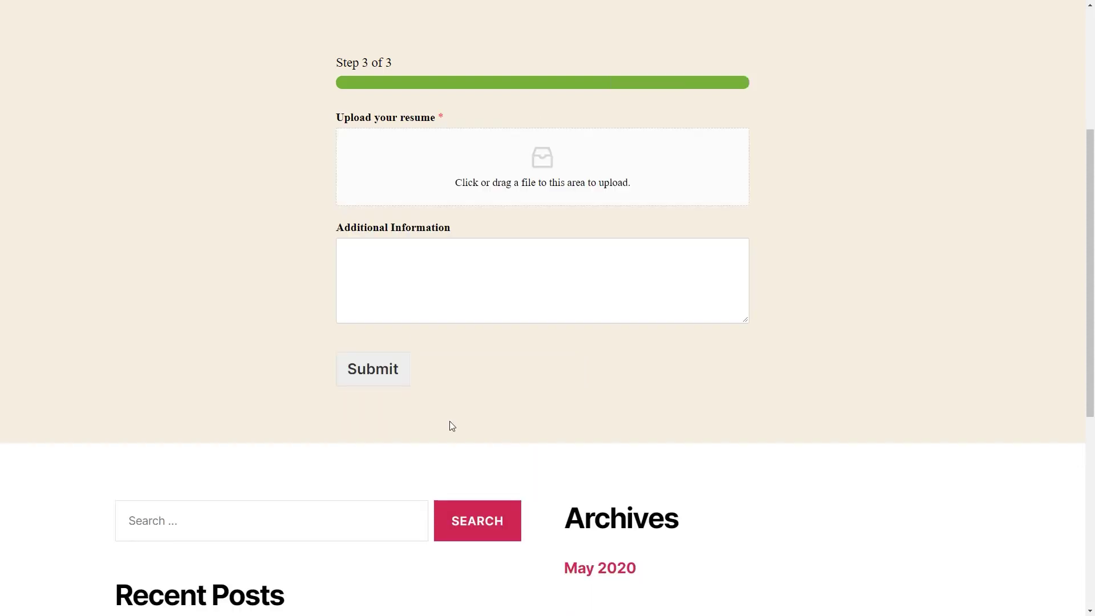
left_click_drag(1081, 72, 678, 161)
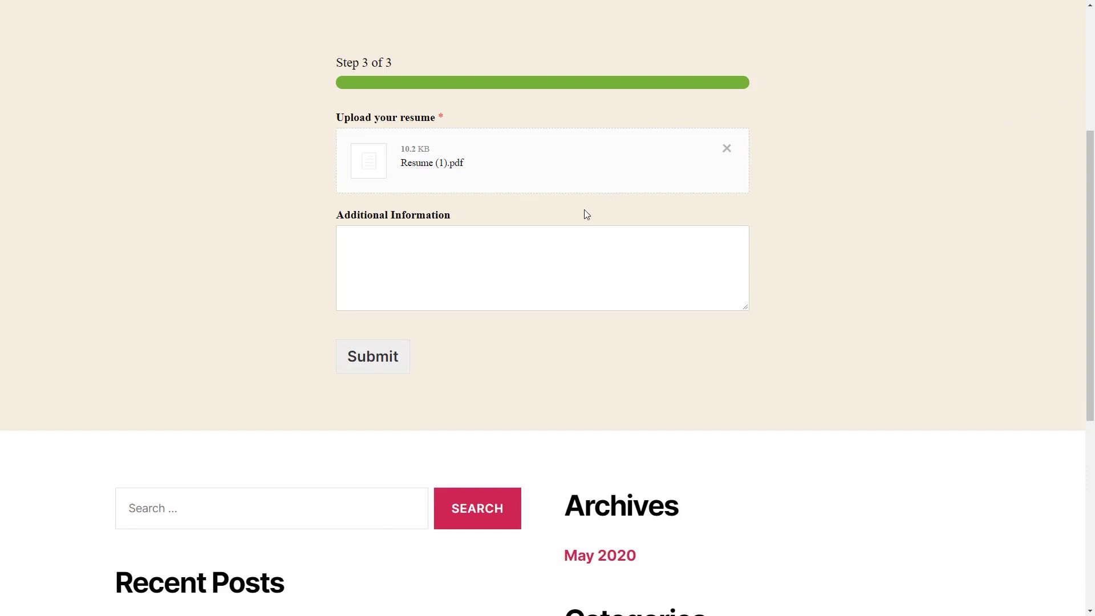
left_click(391, 360)
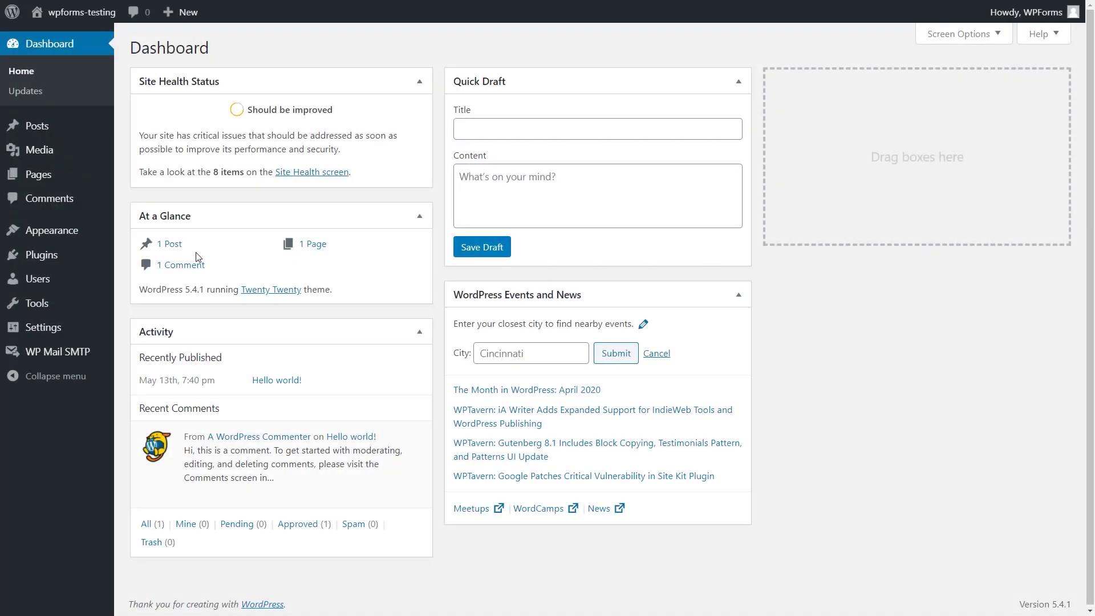
- Upload and install the WPForms plugin from wpforms (1).zip
left_click(82, 261)
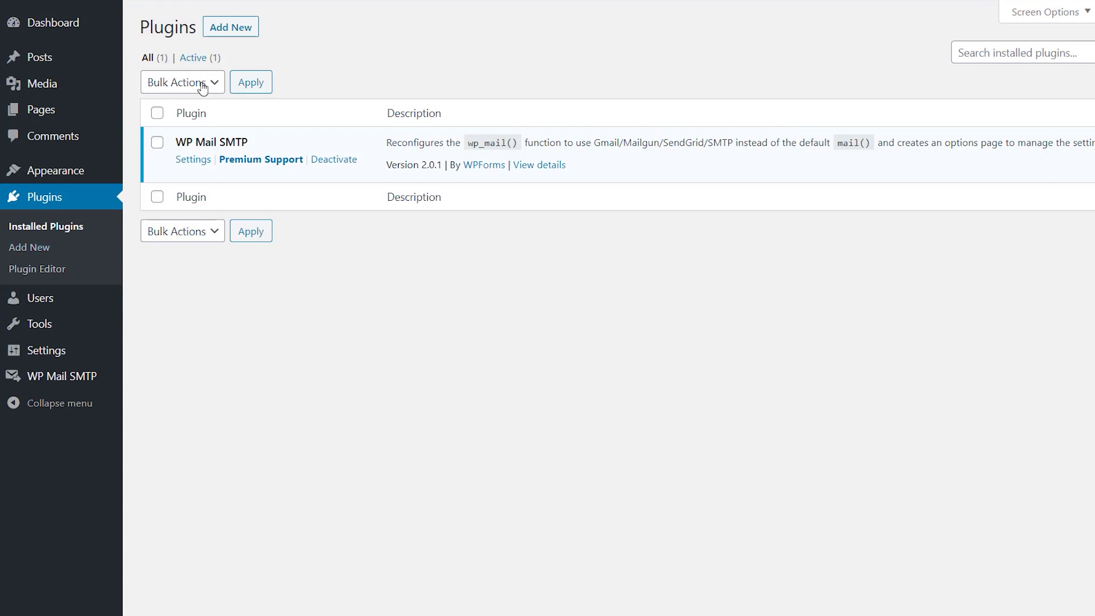
left_click(234, 29)
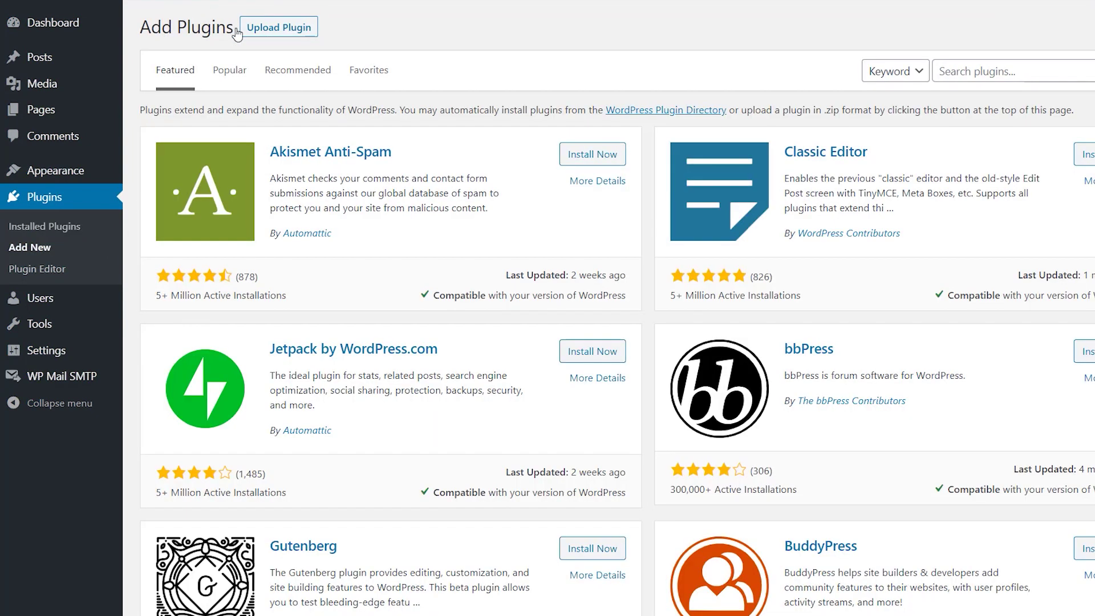
left_click(249, 29)
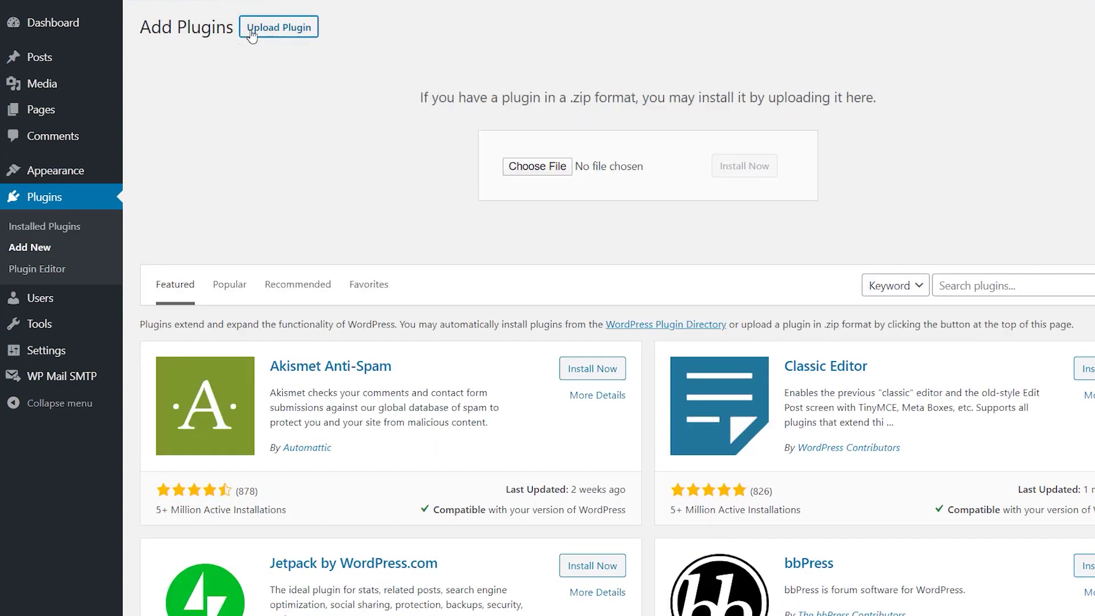
left_click(521, 165)
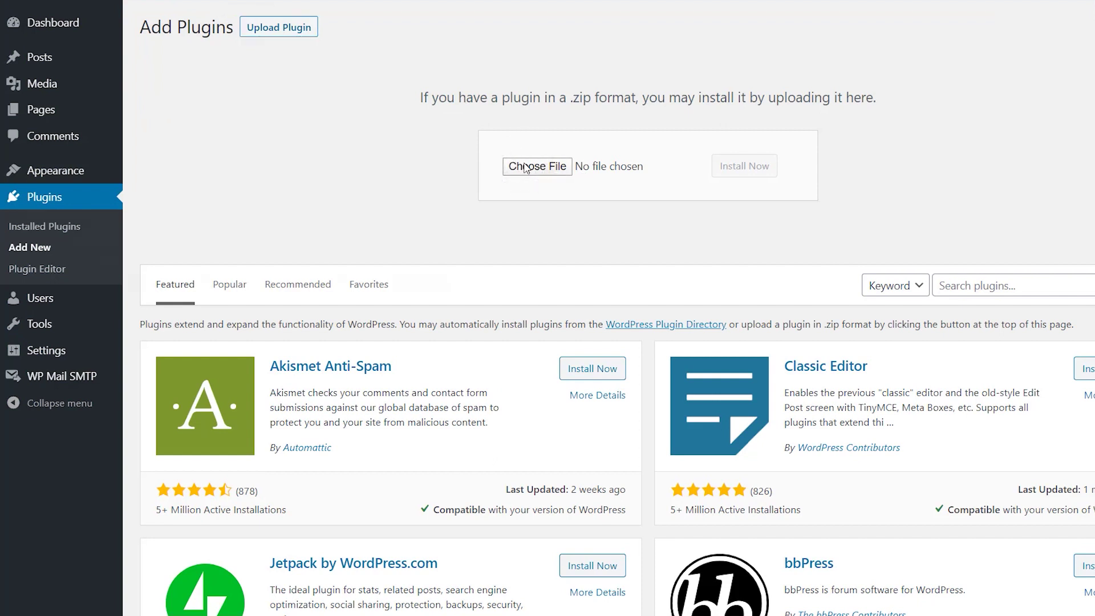
left_click(336, 80)
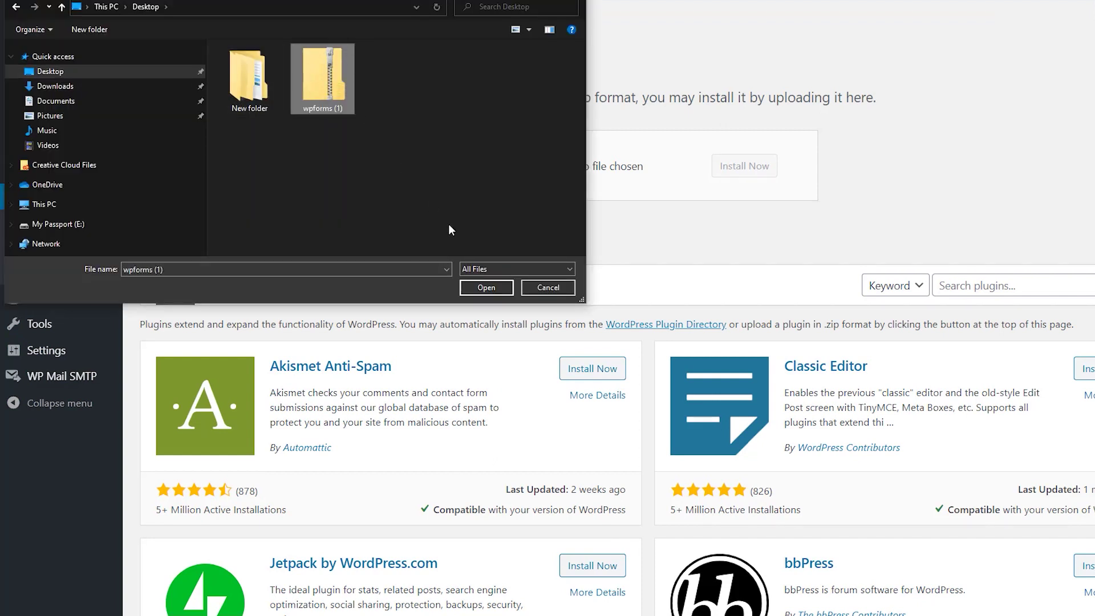
left_click(486, 287)
left_click(745, 166)
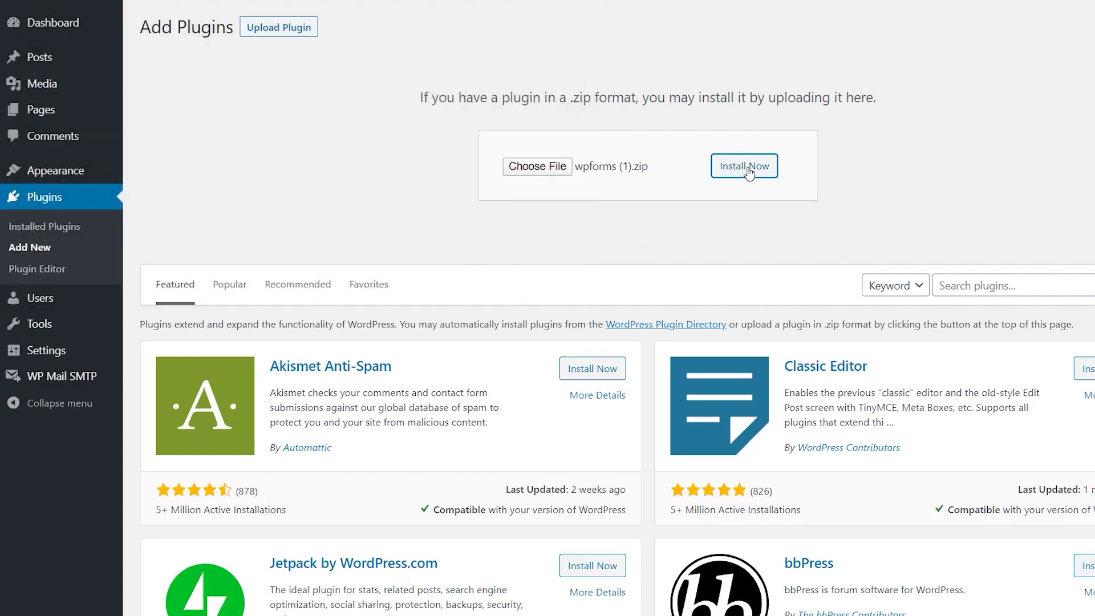
- Activate WPForms and open its Settings page showing the elite license
left_click(202, 143)
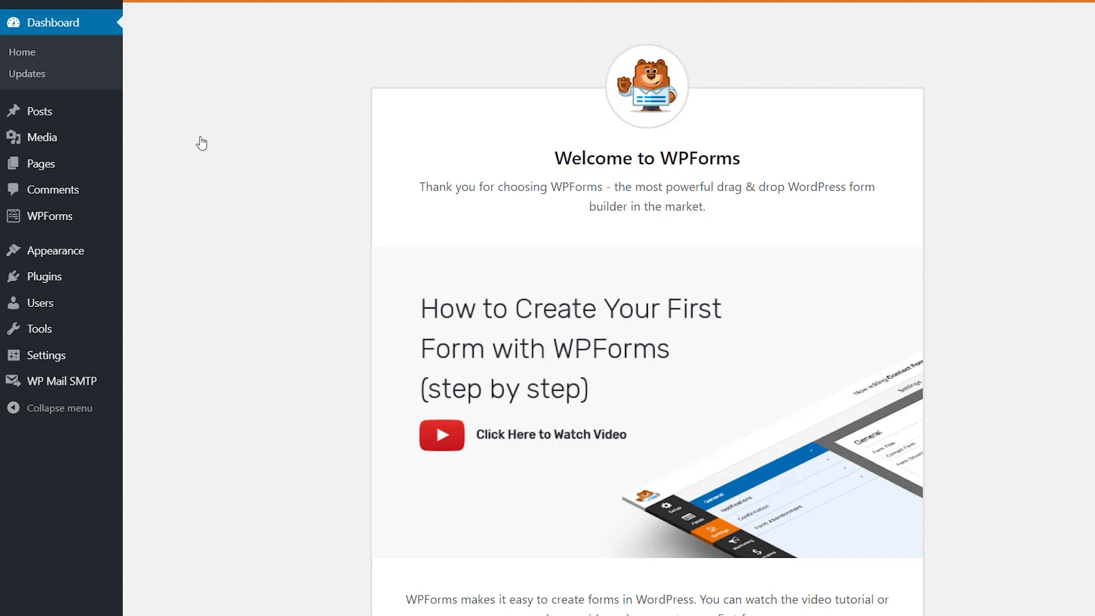
mouse_move(23, 218)
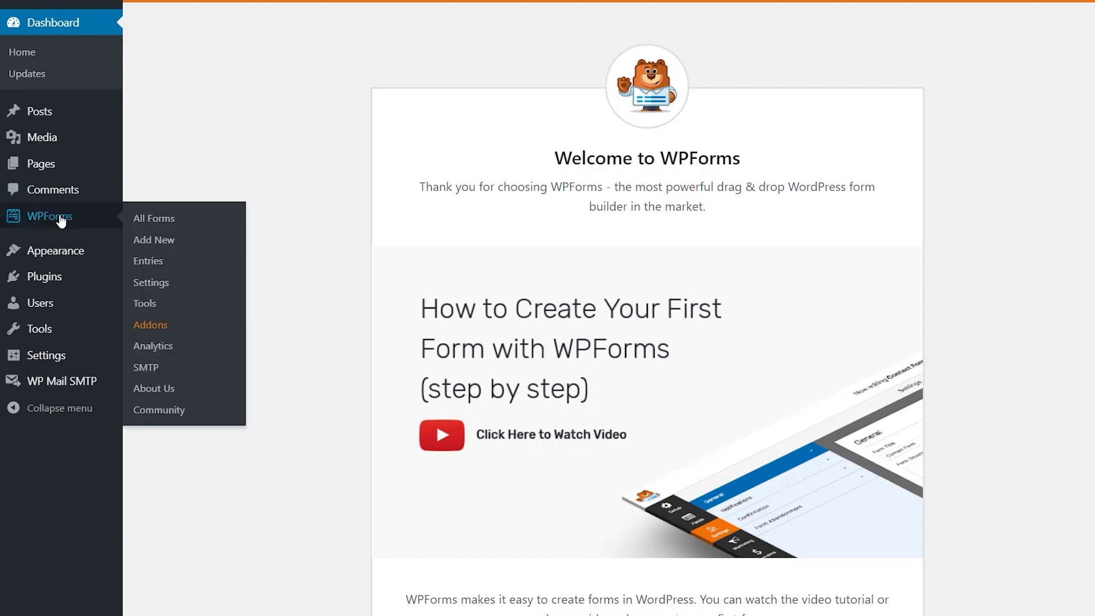
left_click(162, 288)
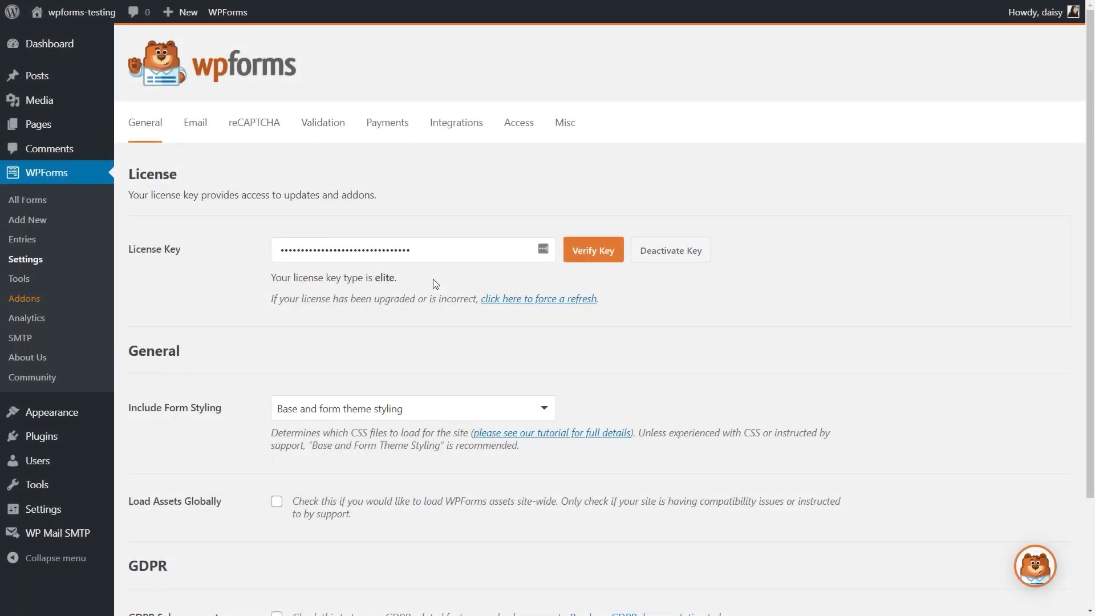
- Create 'Job Application' from the job application template and delete its Upload a cover letter field
left_click(41, 221)
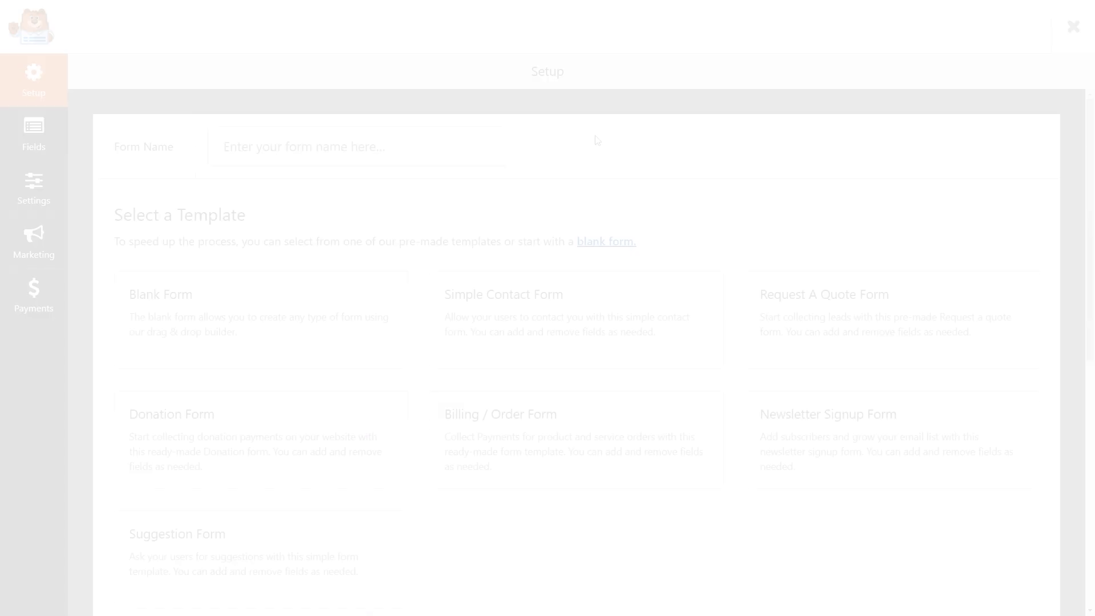
left_click(454, 147)
type("Job Application")
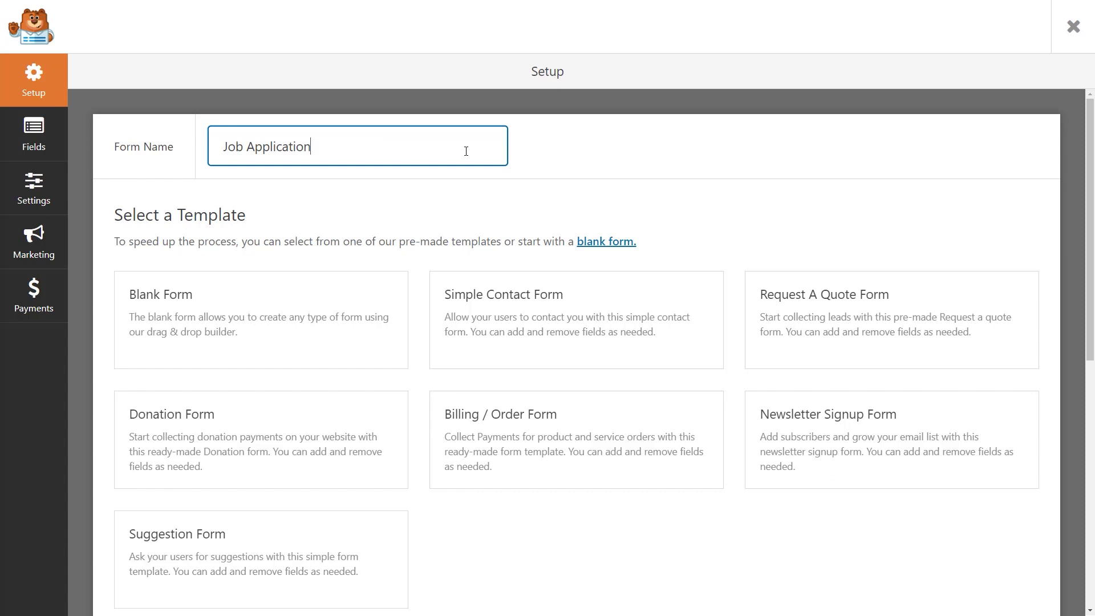
scroll(1056, 215, "down", 8)
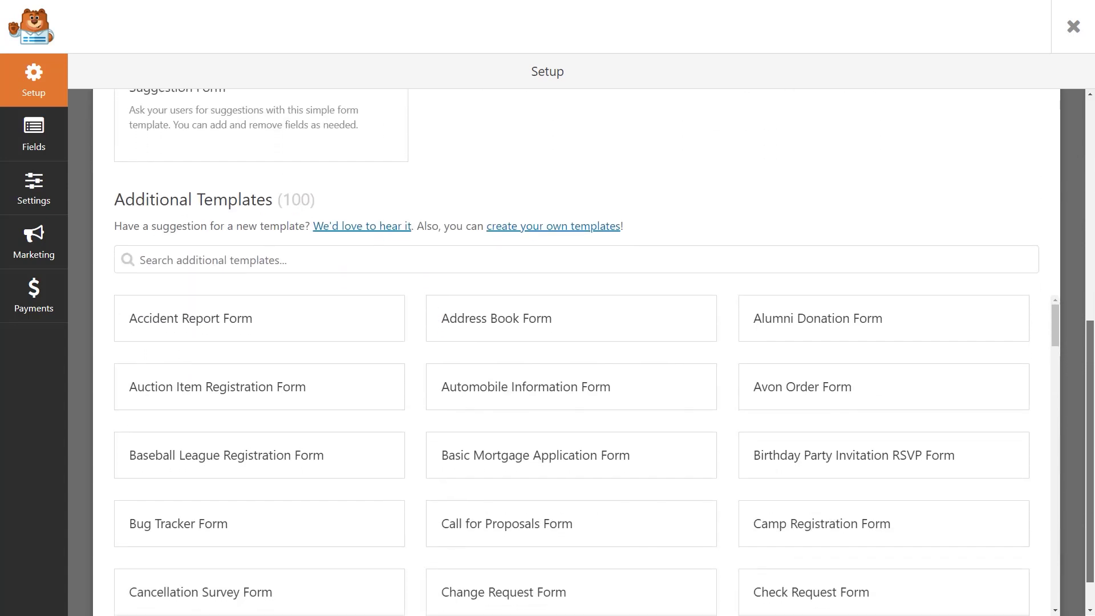
left_click(355, 261)
type("Job")
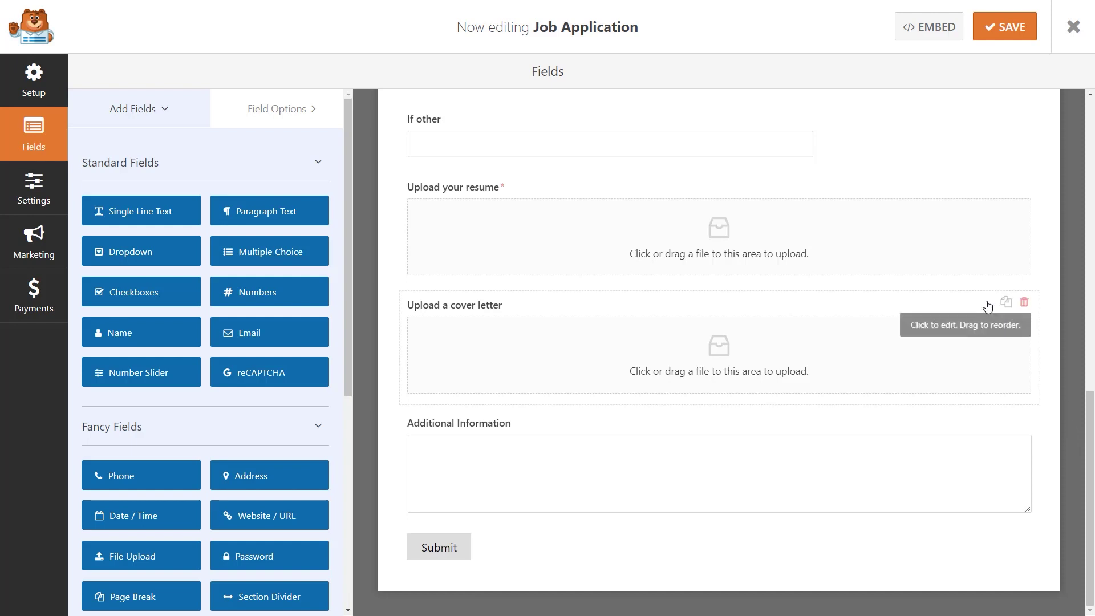
left_click(1025, 302)
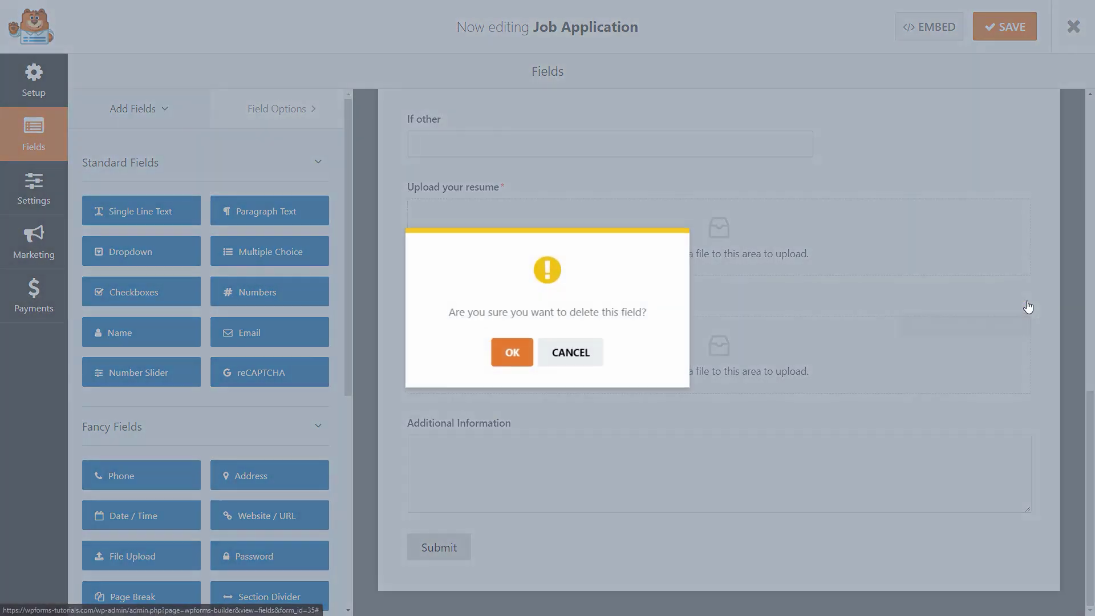
left_click(509, 354)
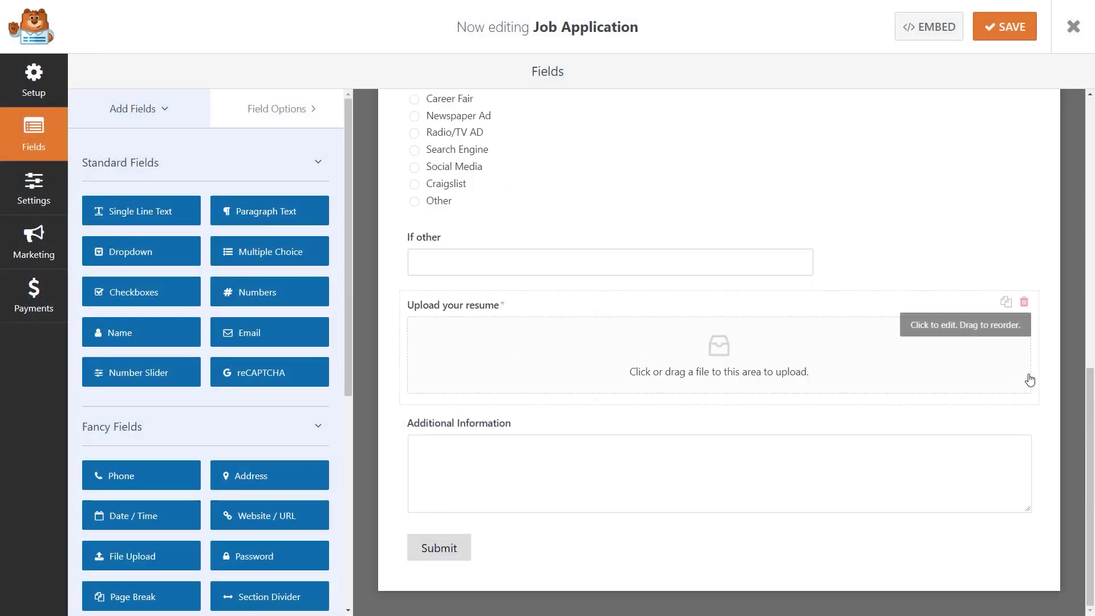
- Insert a Page Break below the Address field
left_click_drag(1091, 385, 1091, 108)
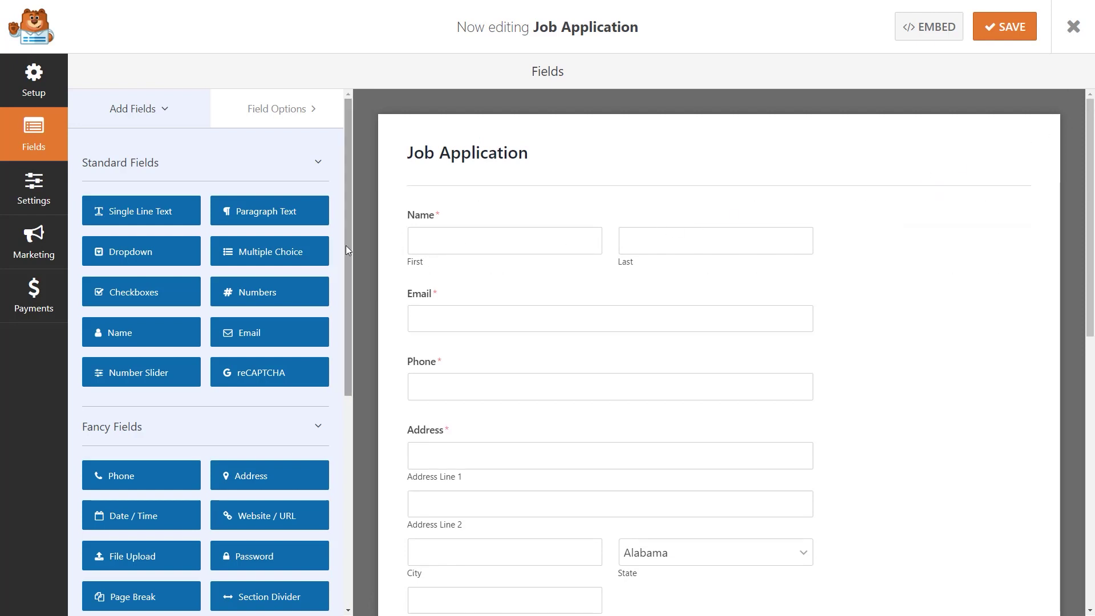
left_click_drag(347, 245, 348, 354)
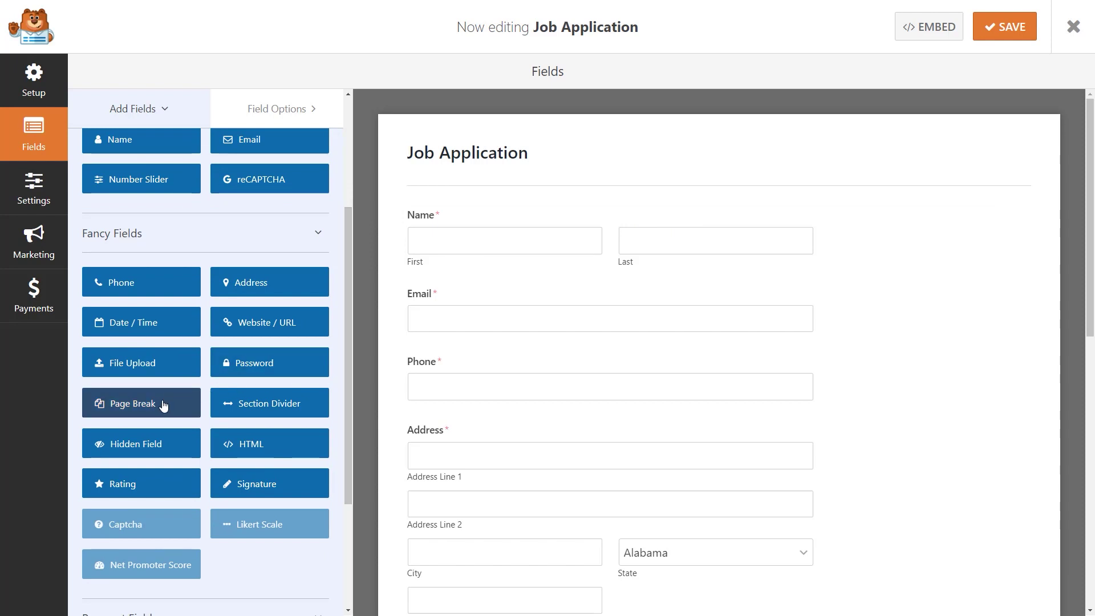
left_click_drag(164, 405, 478, 422)
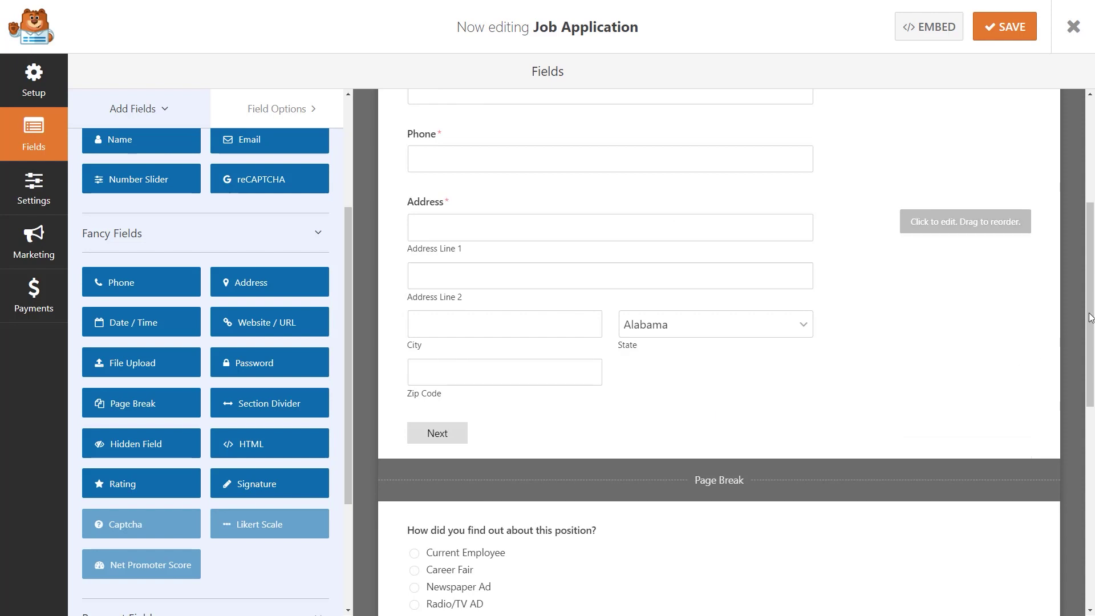
- Insert a second Page Break below the If other field
left_click_drag(1091, 314, 1090, 472)
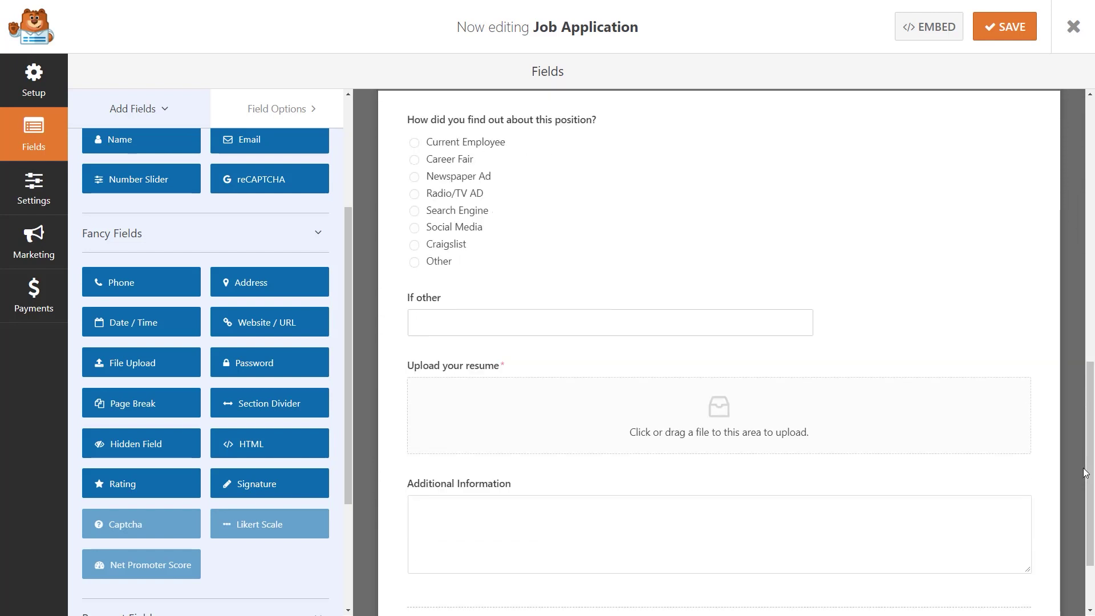
left_click_drag(152, 399, 482, 353)
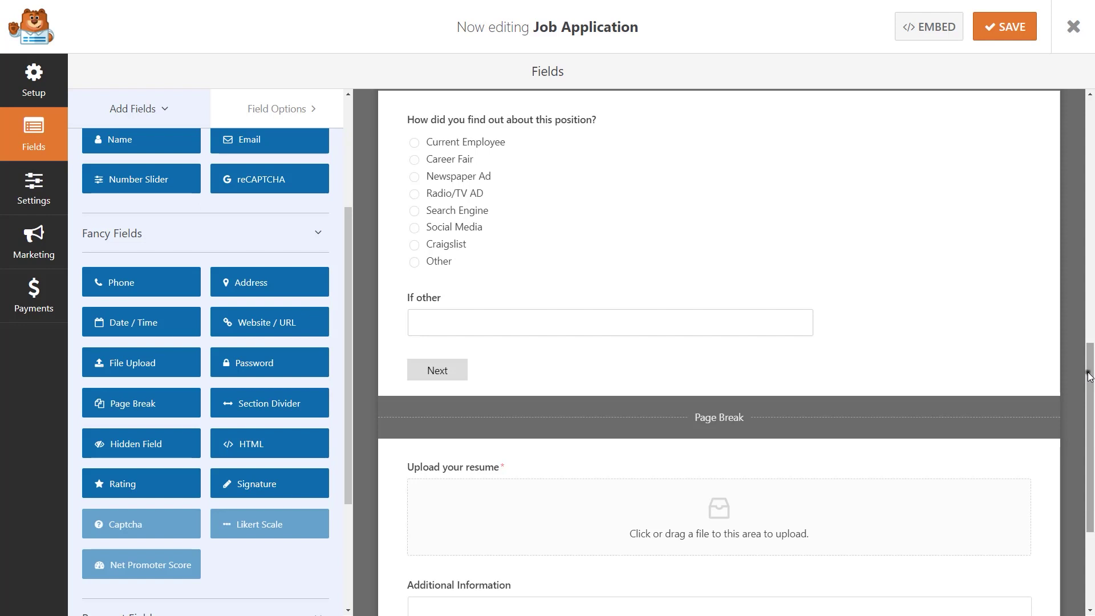
left_click_drag(1090, 377, 1087, 123)
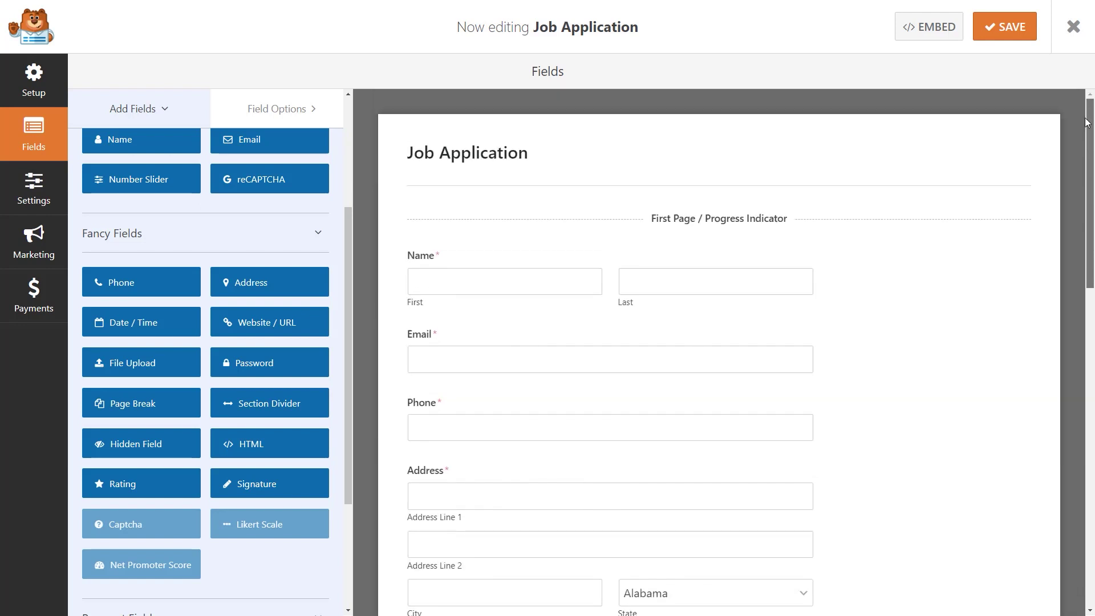
- Set the first-page progress indicator to Progress Bar, keeping colour #72b239
left_click(850, 217)
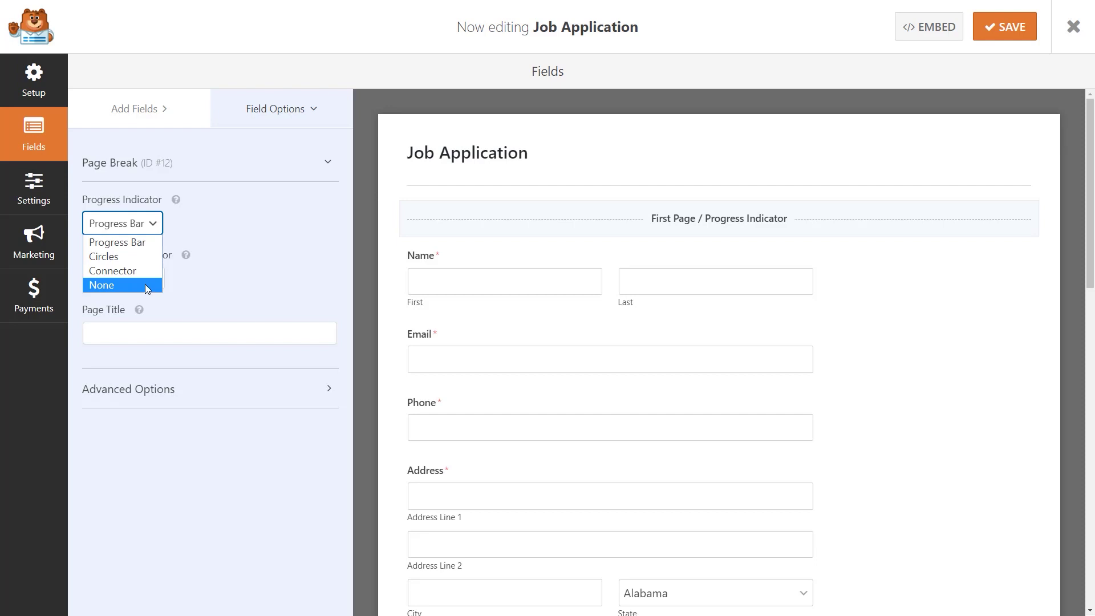
left_click(147, 243)
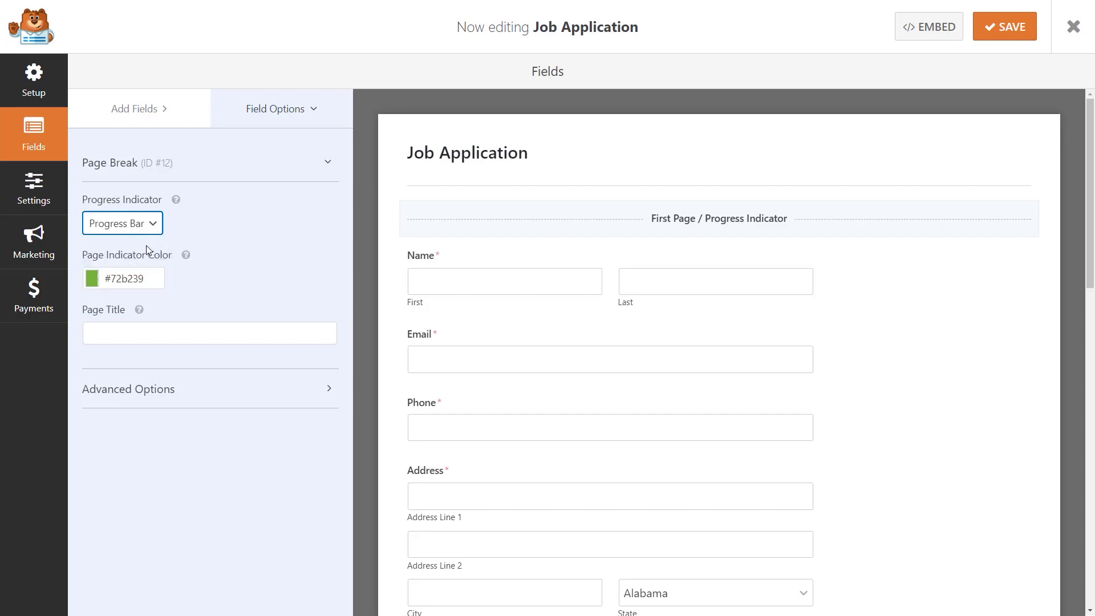
left_click(146, 278)
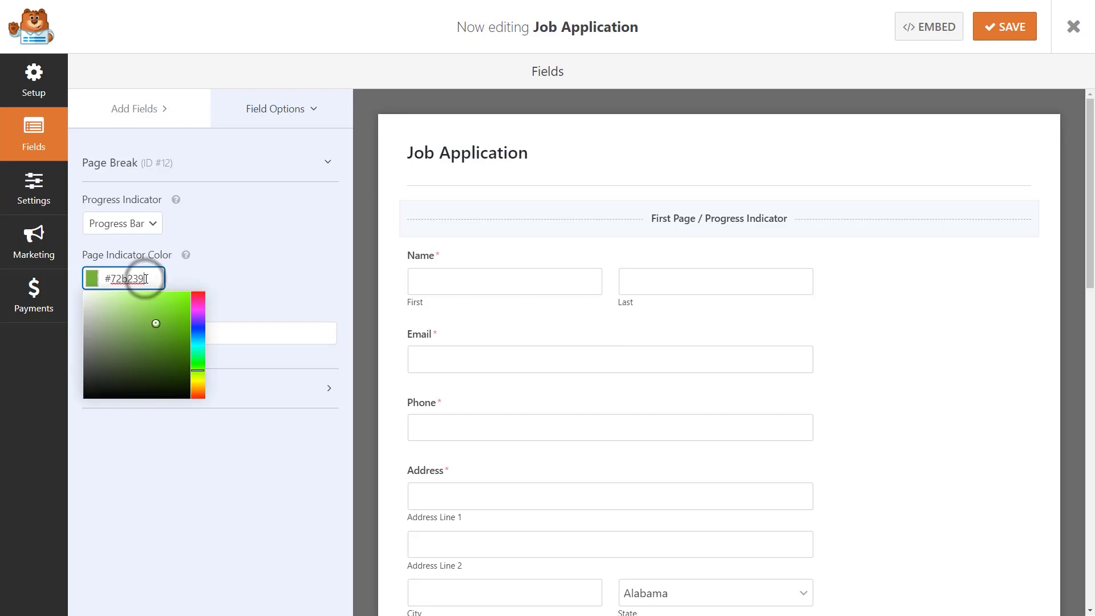
left_click(226, 340)
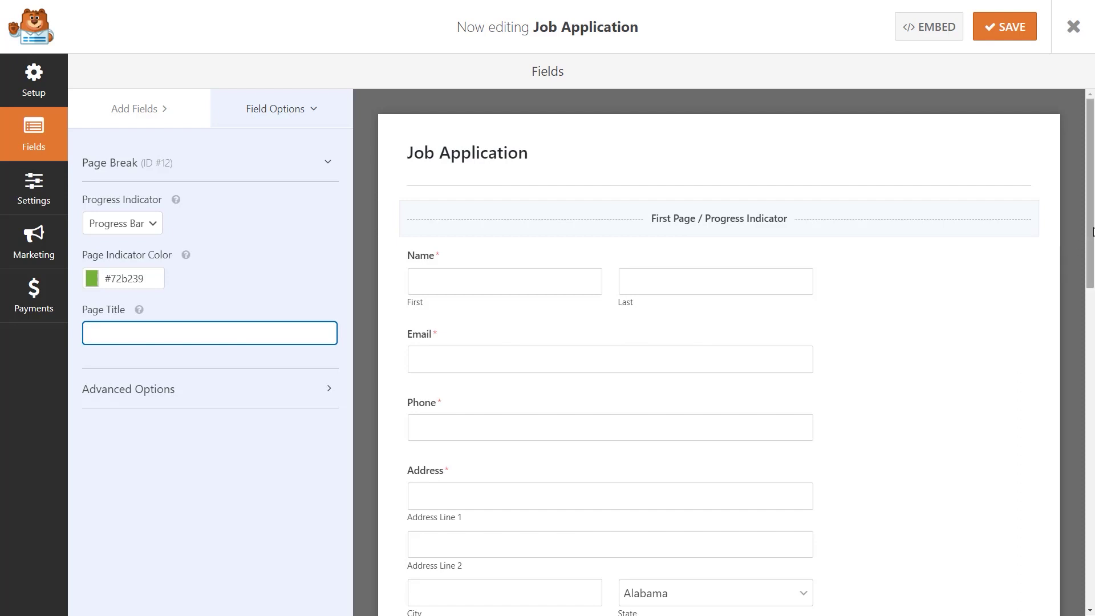
scroll(1083, 303, "down", 3)
scroll(1082, 302, "down", 4)
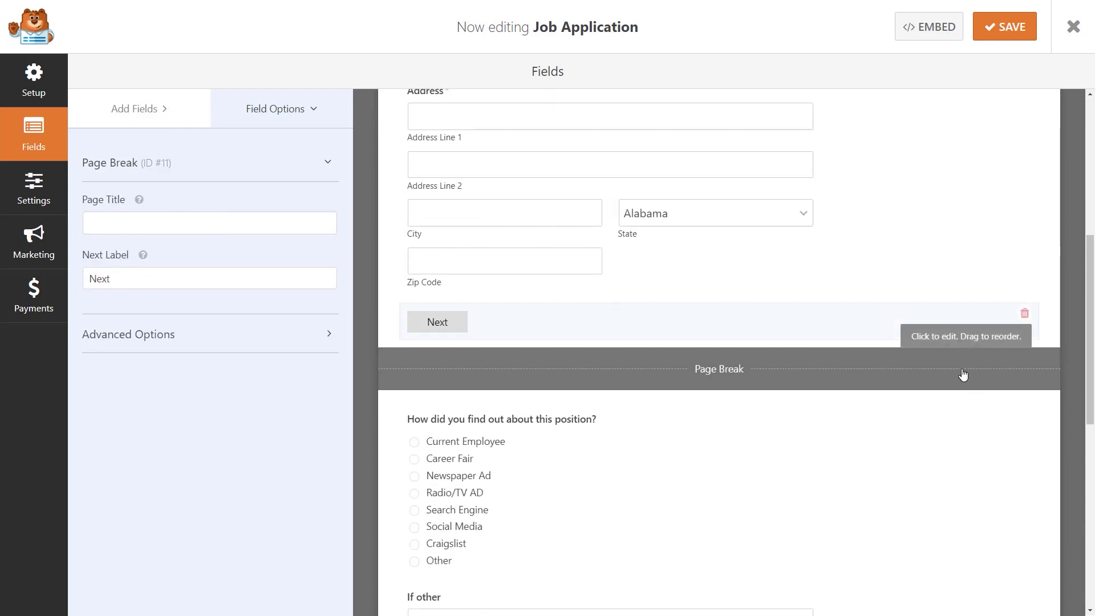
- Turn on Display Previous for the second page break
left_click(318, 222)
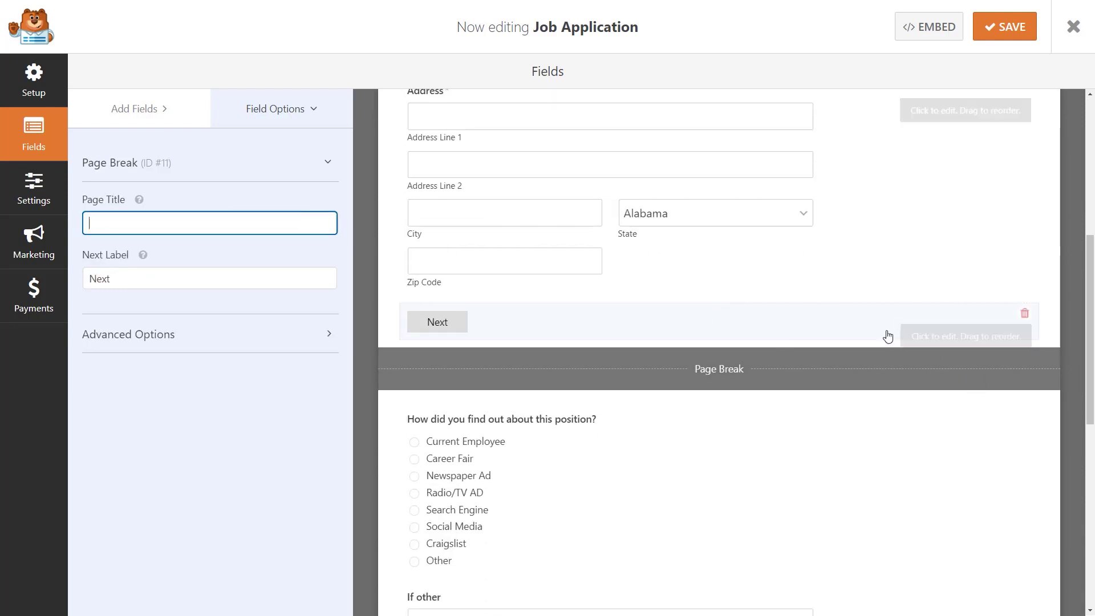
scroll(887, 335, "down", 6)
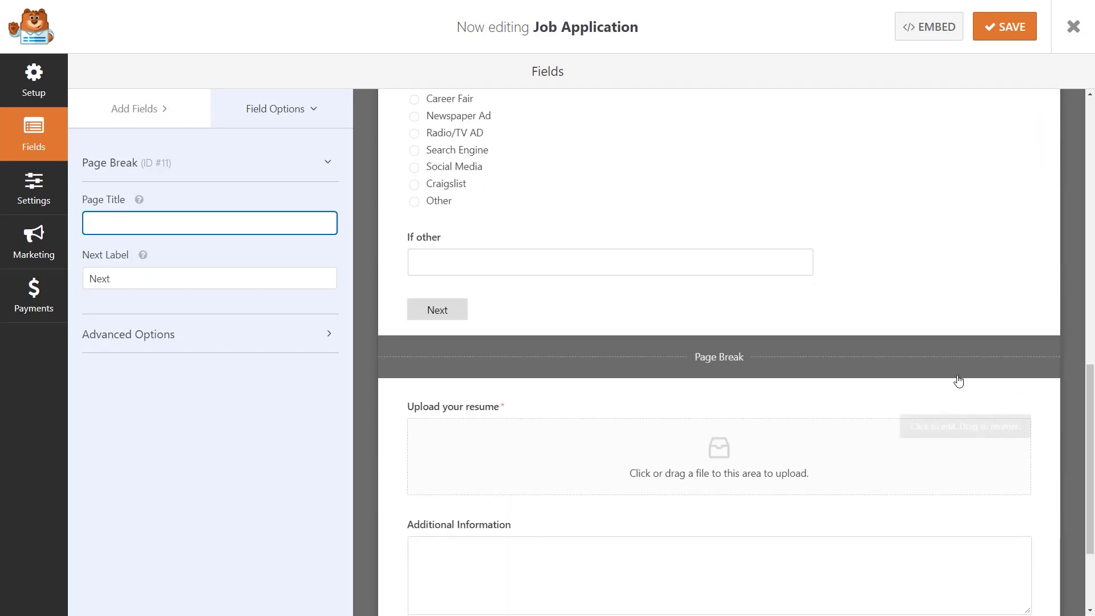
left_click(930, 363)
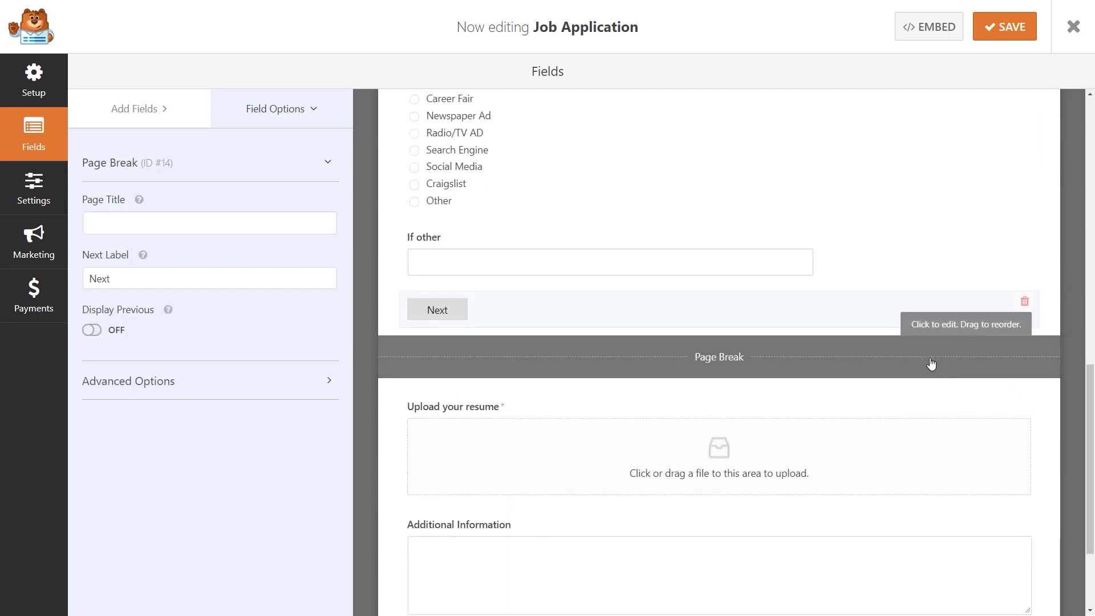
left_click(91, 331)
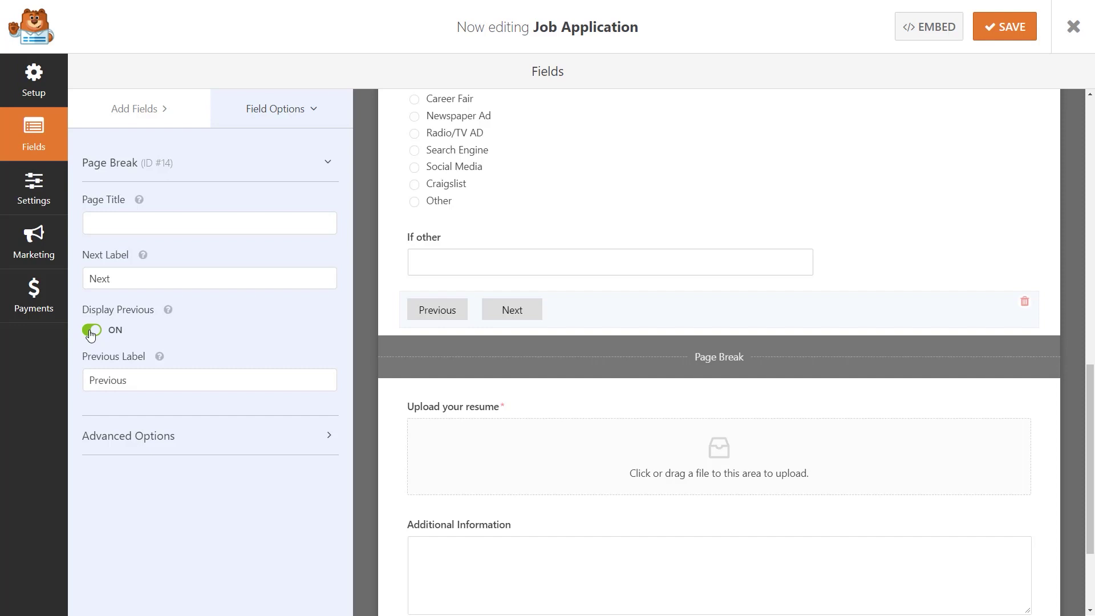
left_click(41, 194)
- Check the Default Notification goes to {admin_email}, then view the thank-you confirmation
left_click(134, 149)
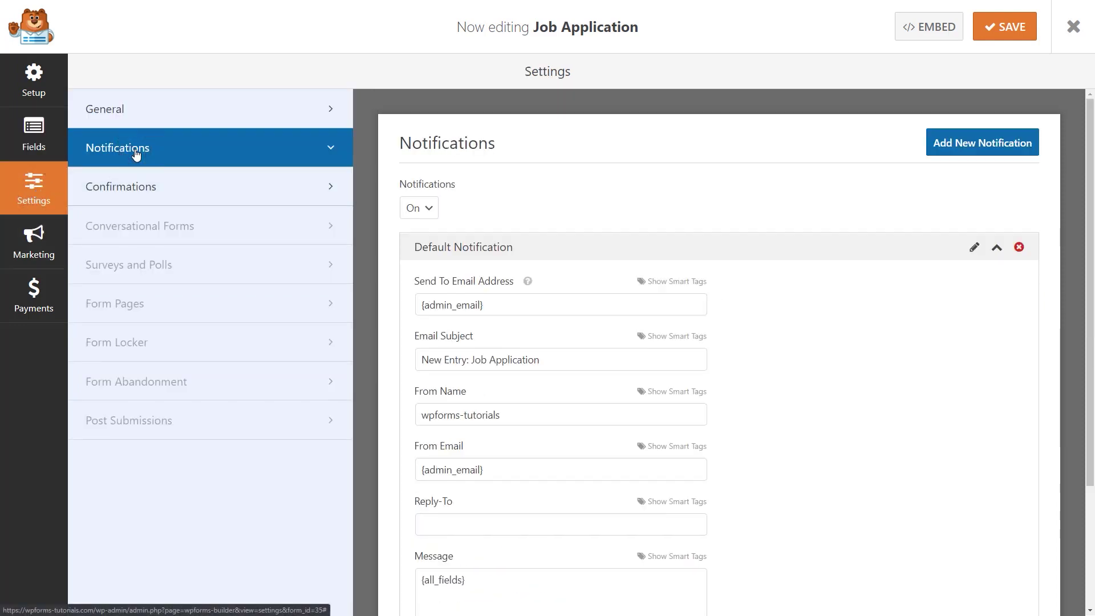
left_click(502, 301)
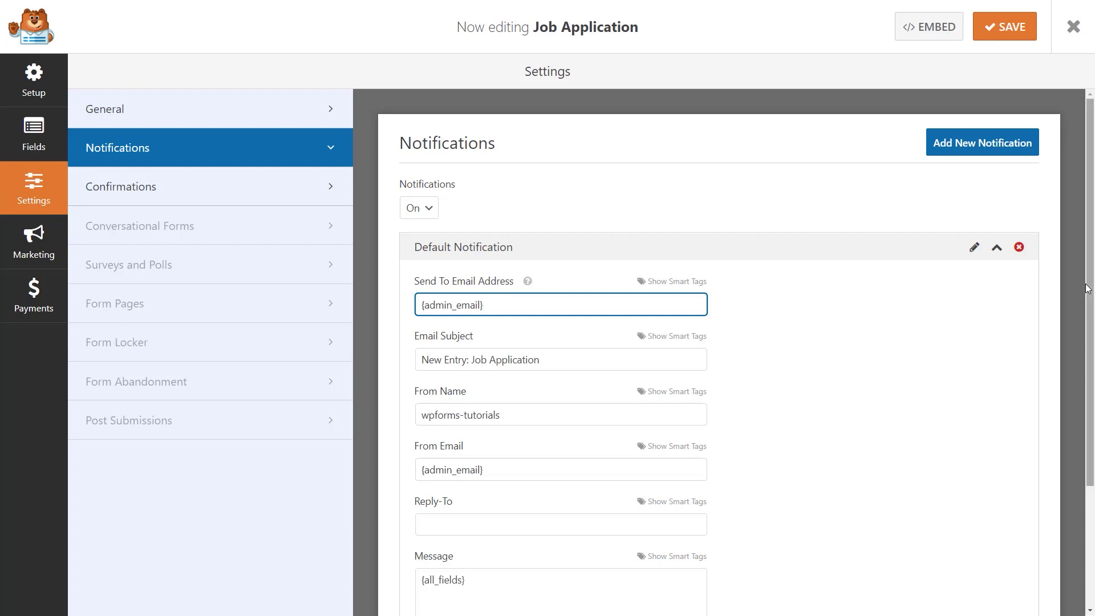
left_click_drag(1086, 291, 1091, 364)
scroll(988, 287, "up", 2)
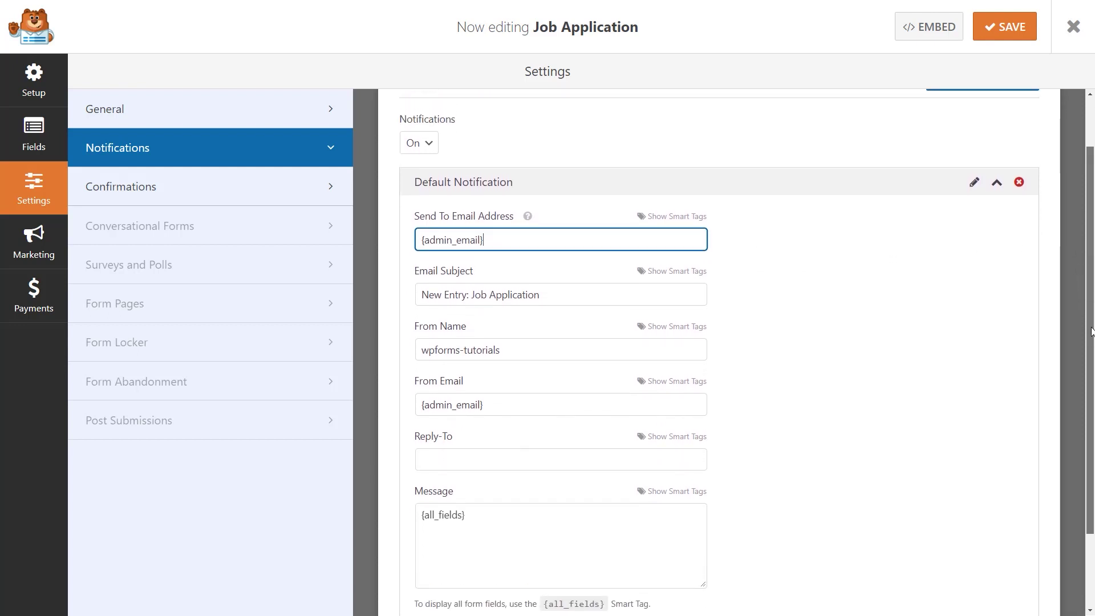
left_click(304, 179)
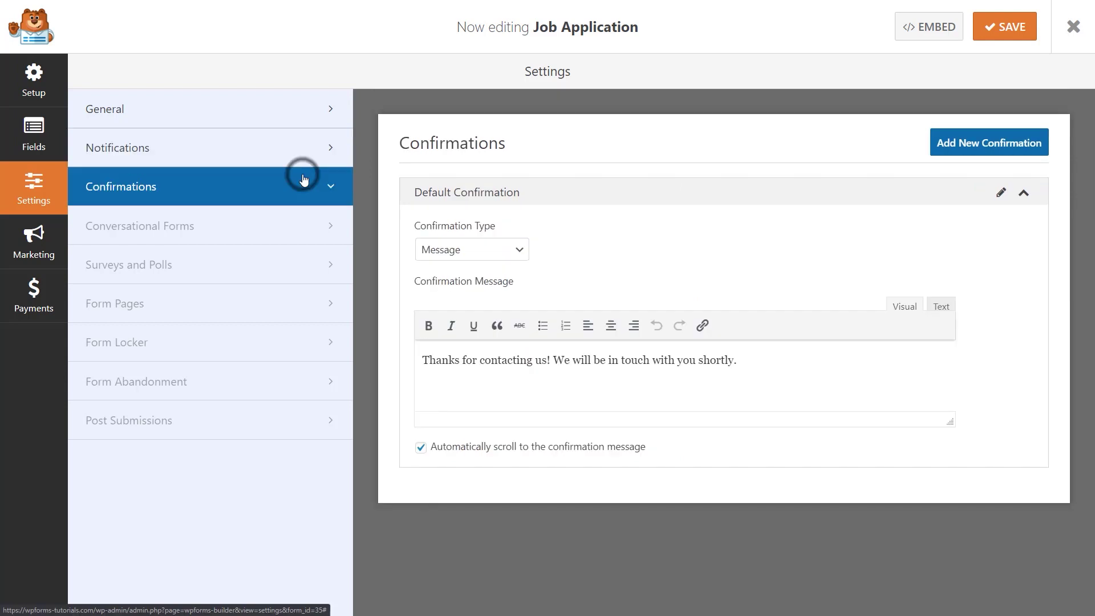
- Keep Message as the confirmation type, save the form, and close the builder
left_click(521, 254)
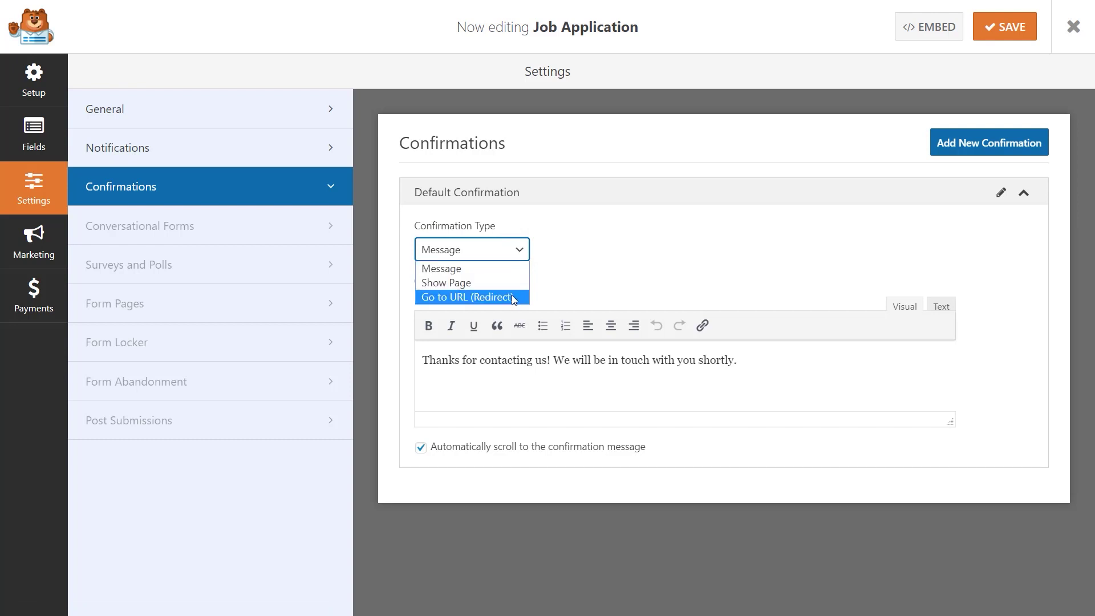
left_click(517, 270)
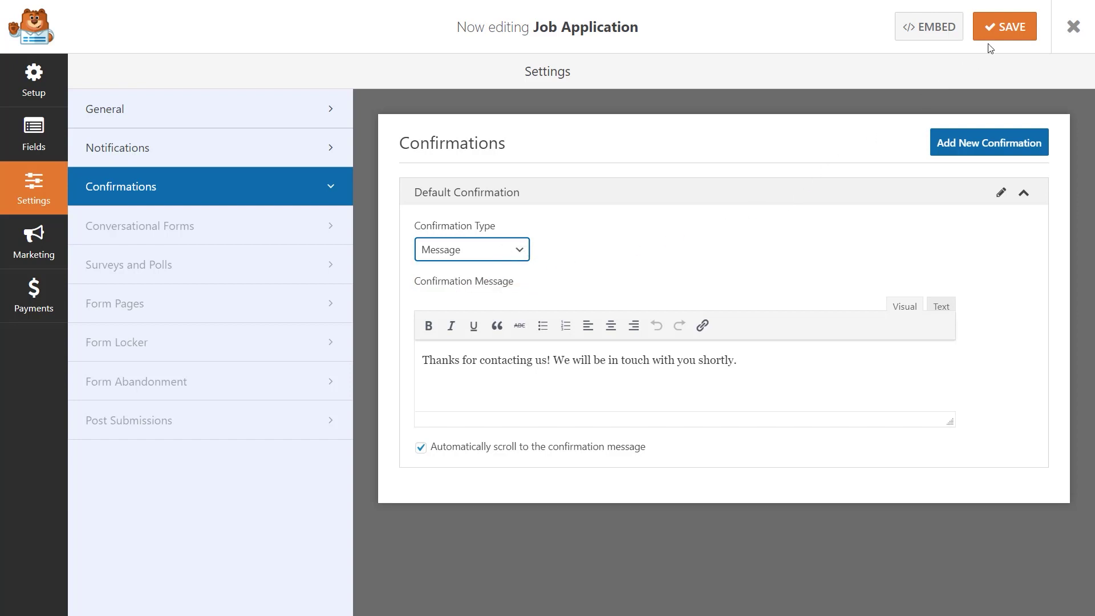
left_click(1005, 32)
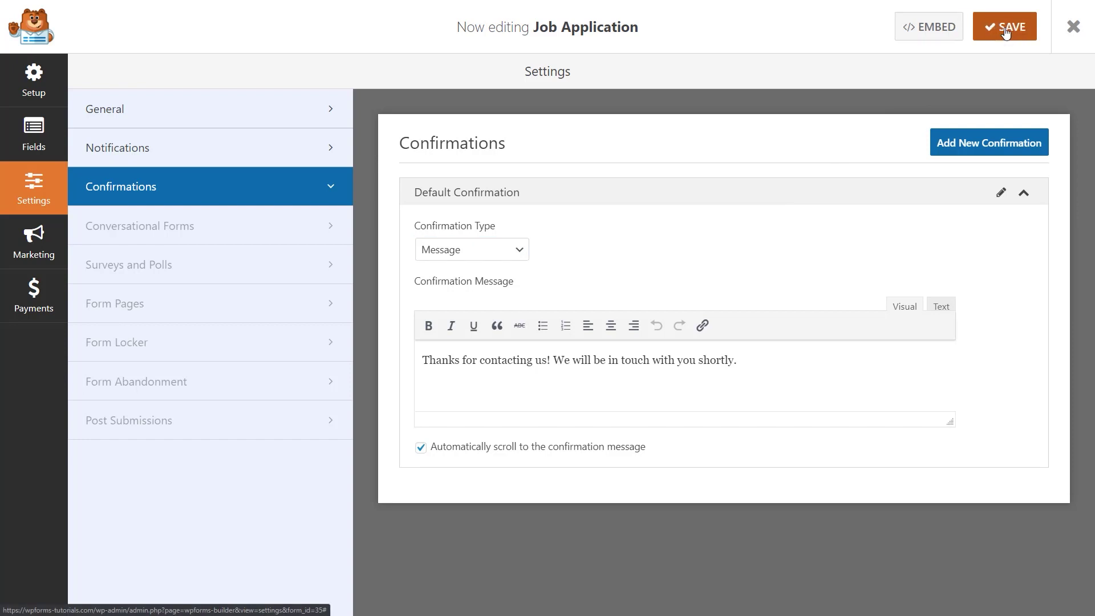
left_click(1074, 26)
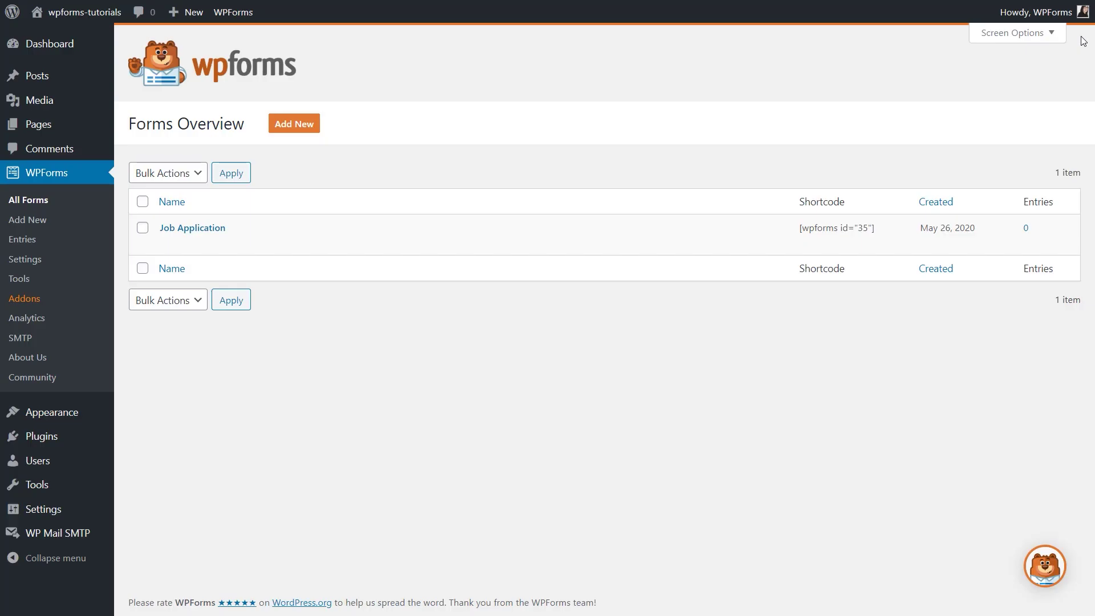
- Create a new page titled 'Job Application'
mouse_move(85, 126)
left_click(135, 147)
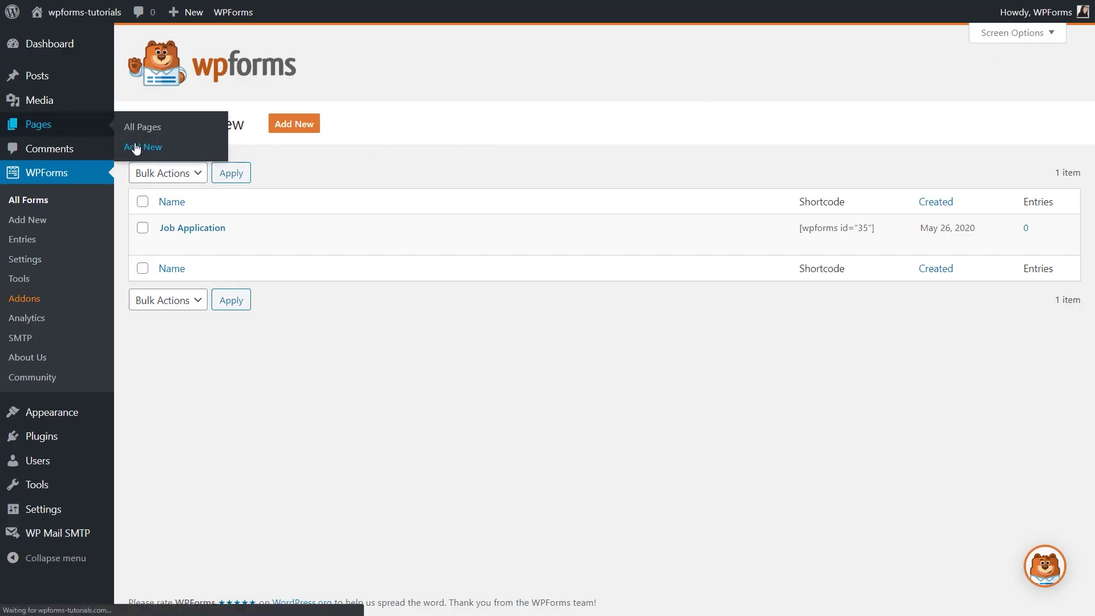
type("Job Application")
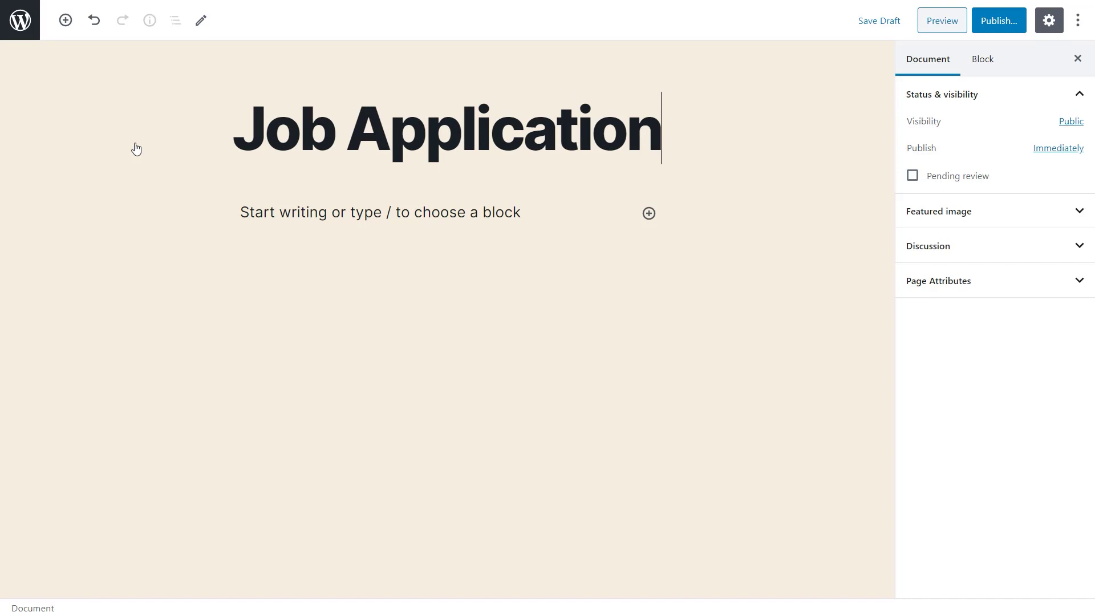
- Insert a WPForms block embedding the Job Application form
left_click(648, 214)
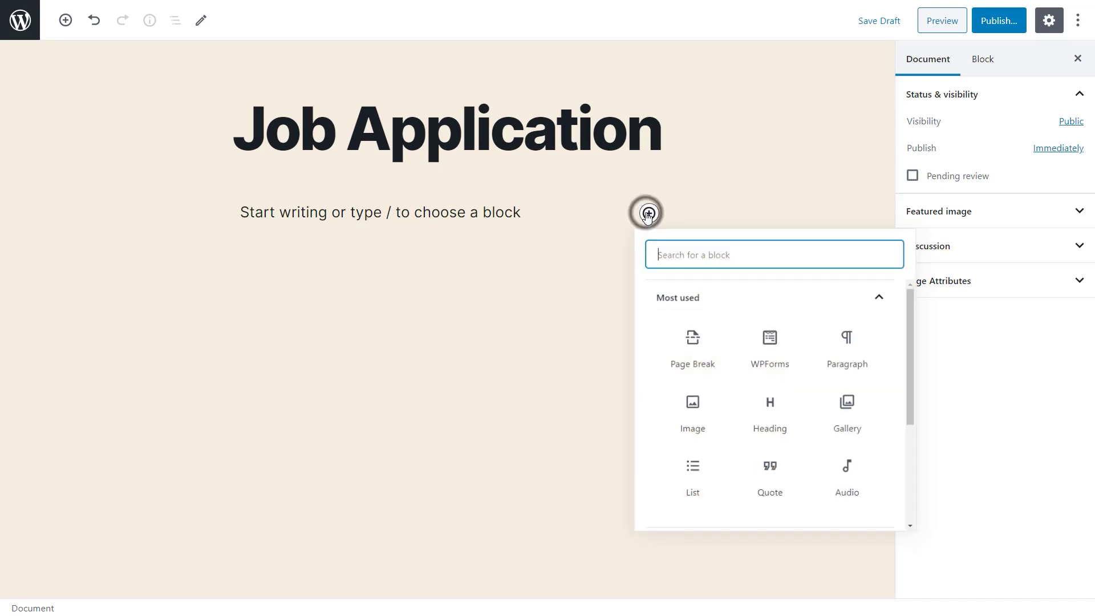
left_click_drag(913, 296, 909, 429)
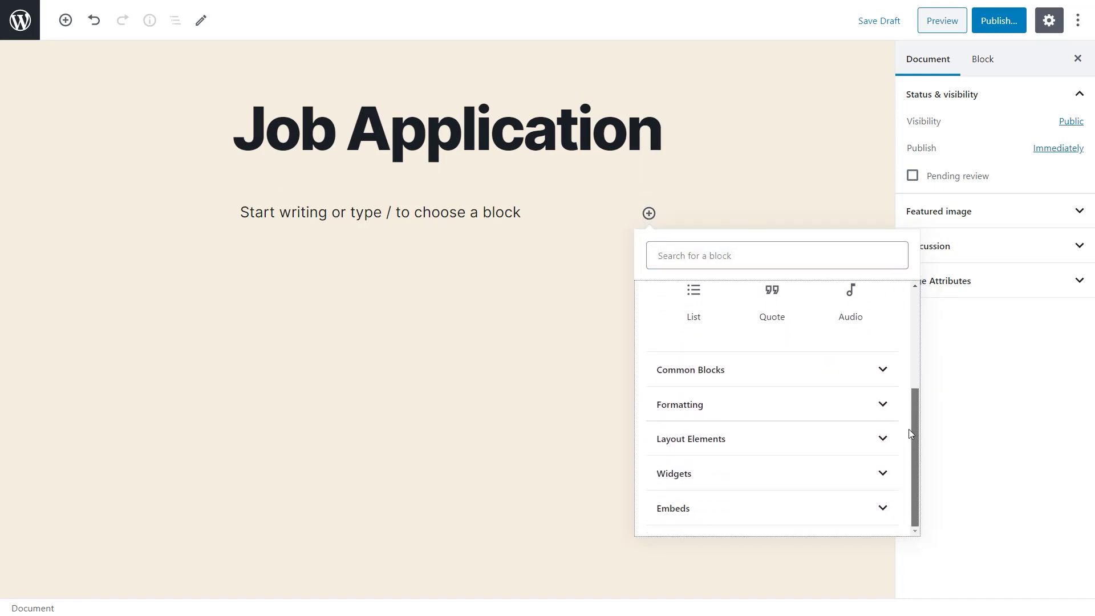
left_click(882, 473)
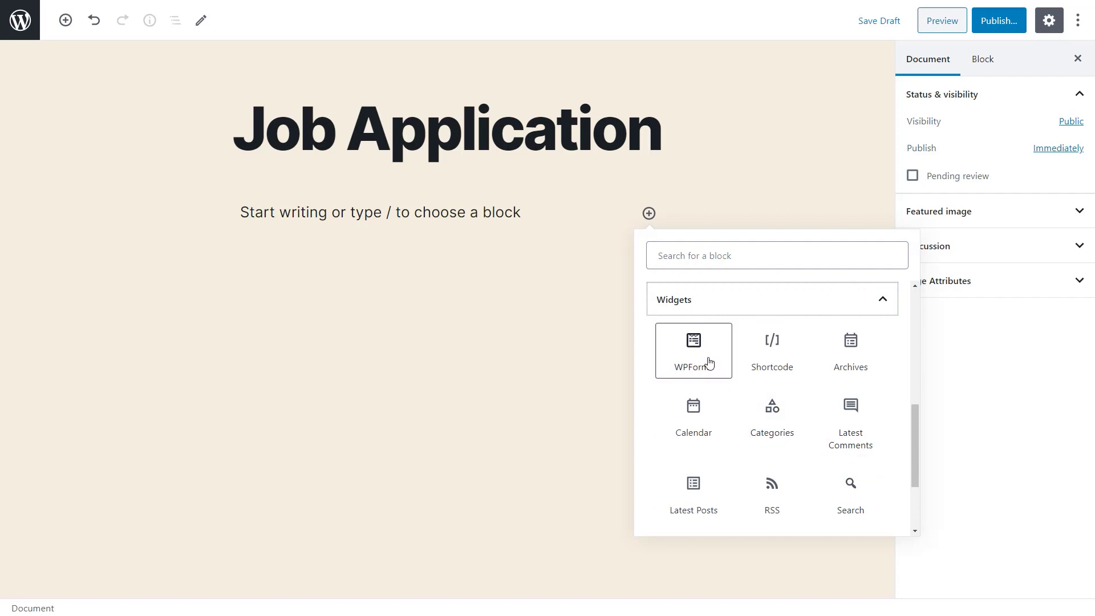
left_click(720, 256)
type("wpfor")
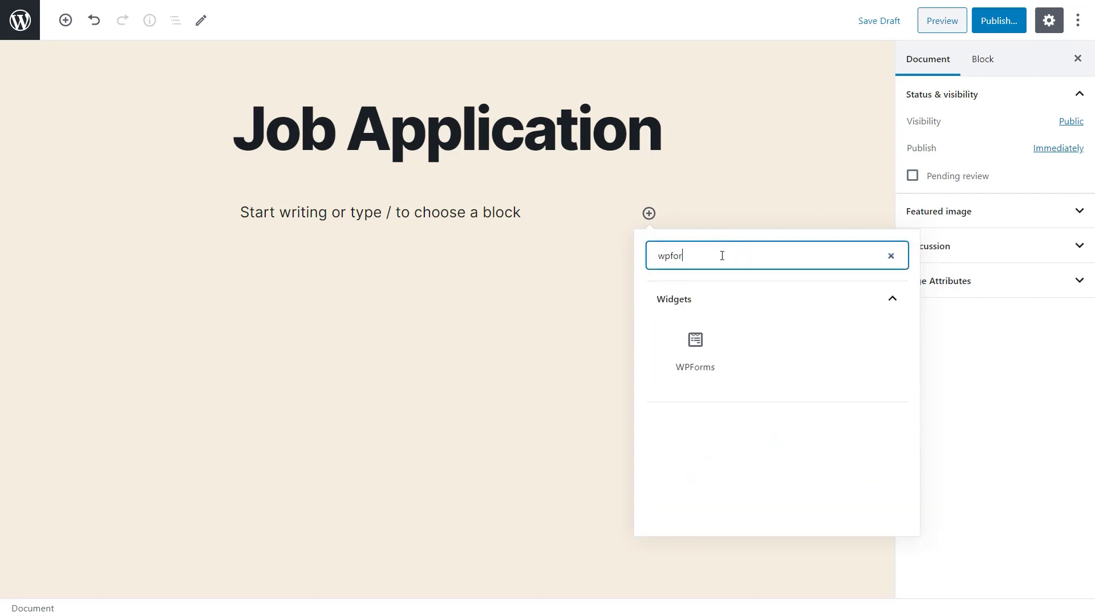
type("m")
left_click(696, 342)
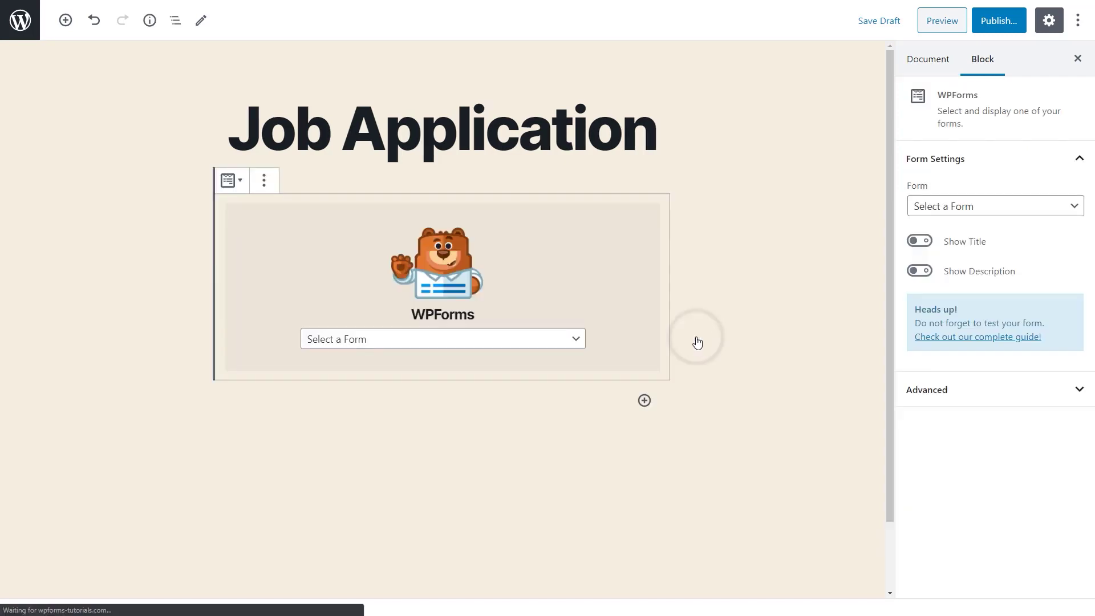
left_click(580, 341)
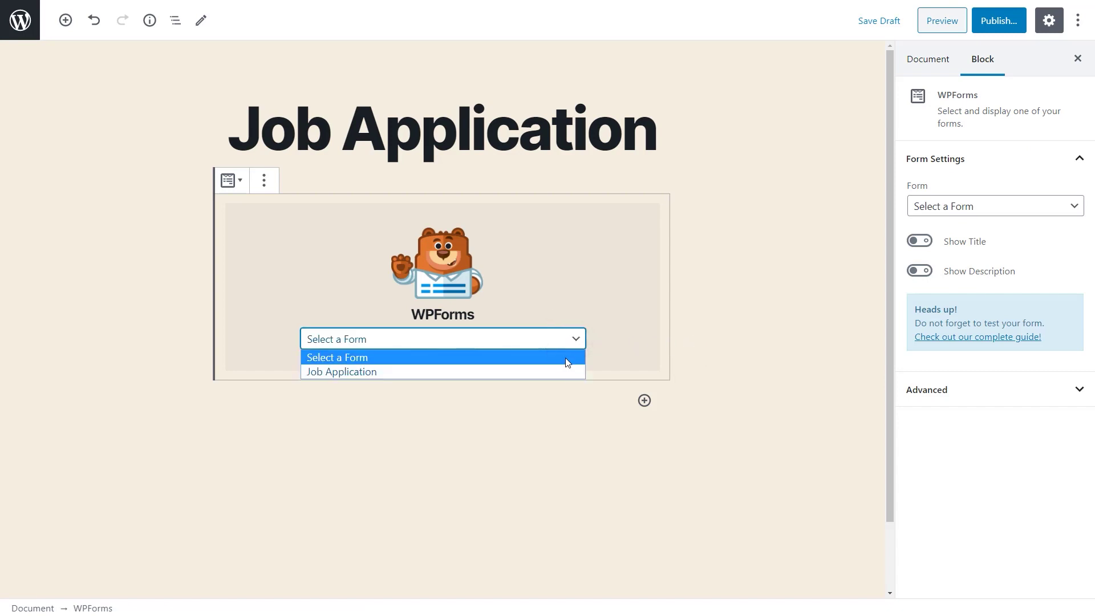
left_click(559, 374)
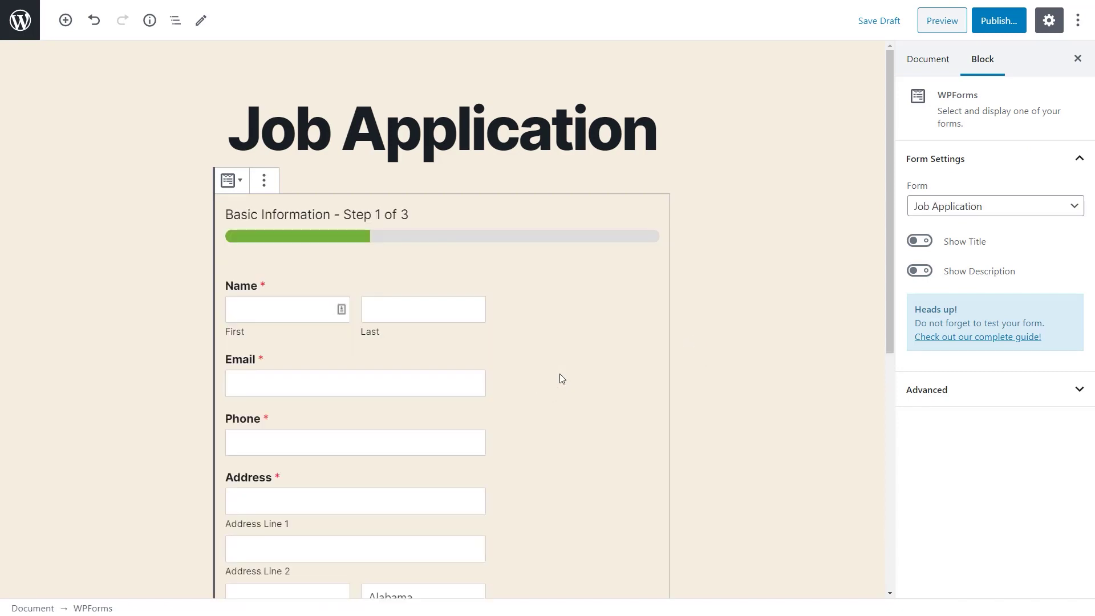
- Publish the page and view it live
left_click(996, 25)
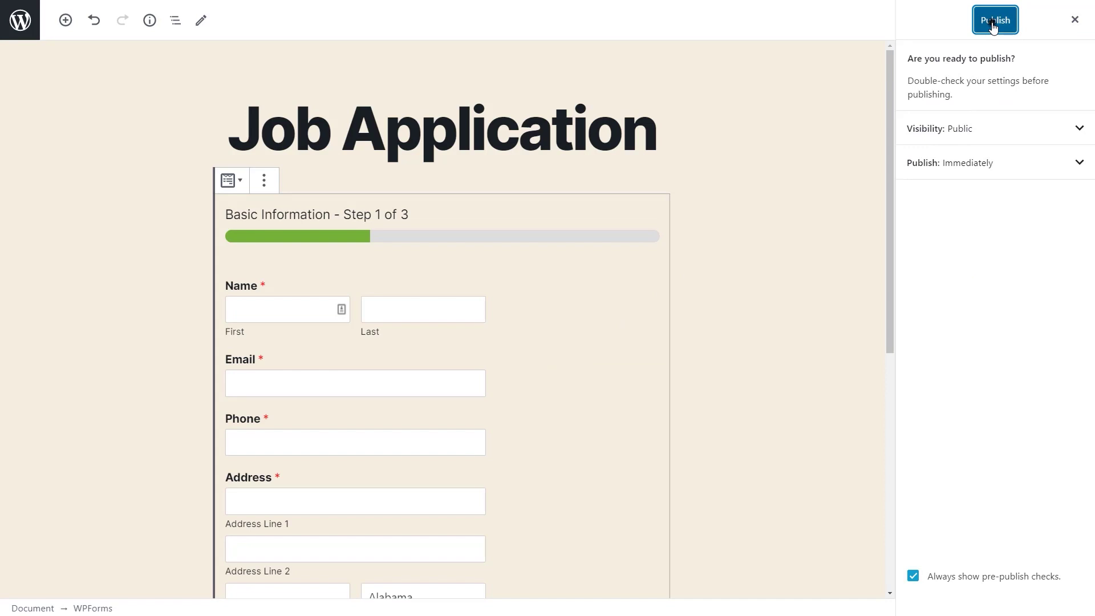
left_click(995, 21)
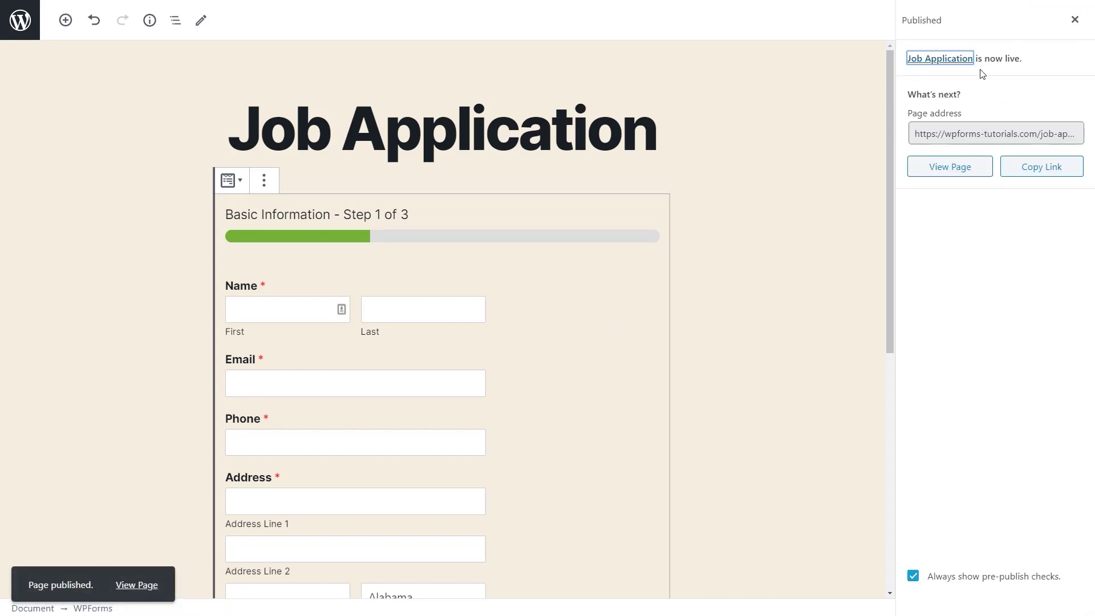
left_click(960, 170)
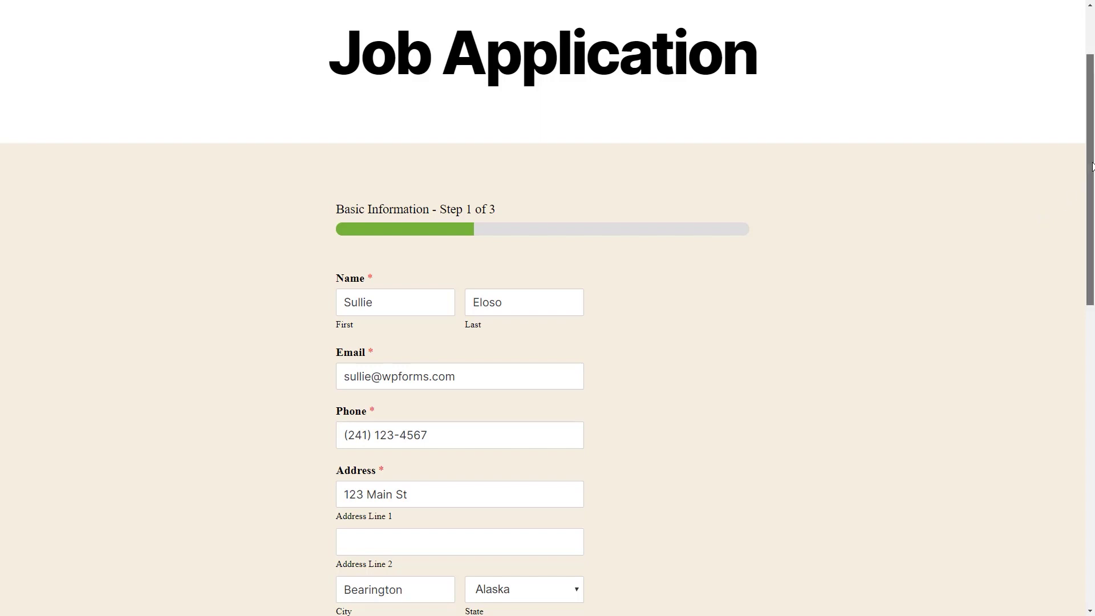
- Advance the live form choosing Social Media, and attach Resume (1).pdf on step 3
left_click_drag(1093, 167, 1092, 255)
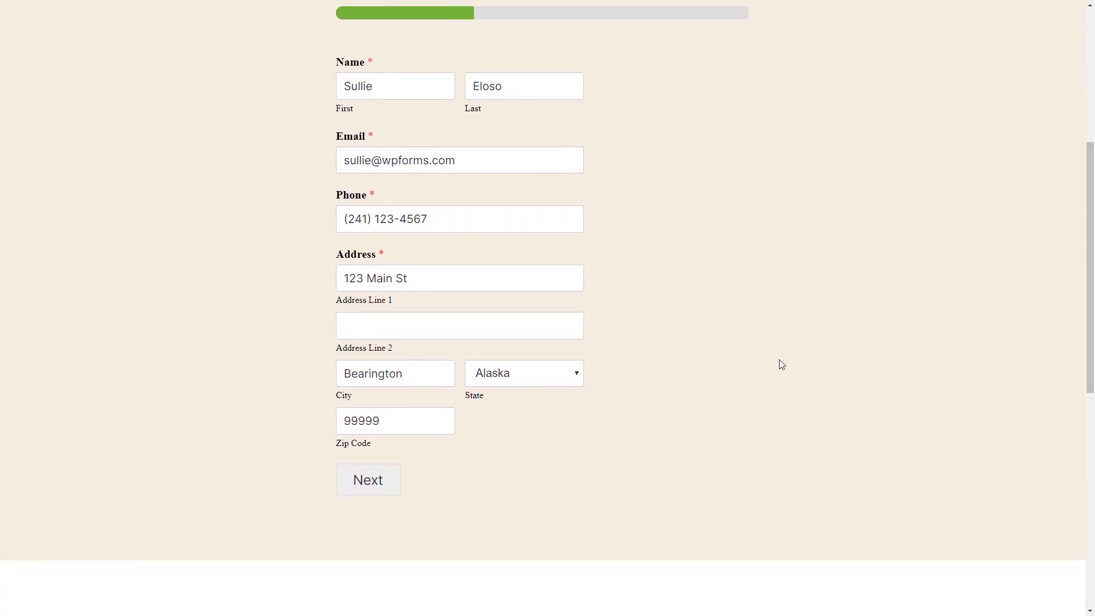
left_click(384, 482)
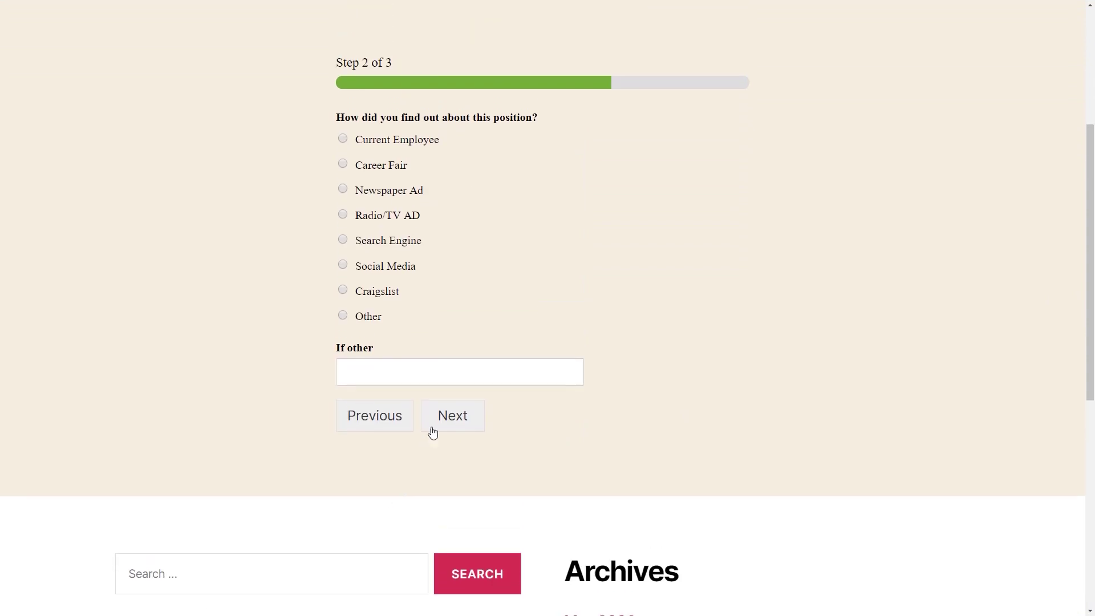
left_click(342, 264)
left_click(449, 418)
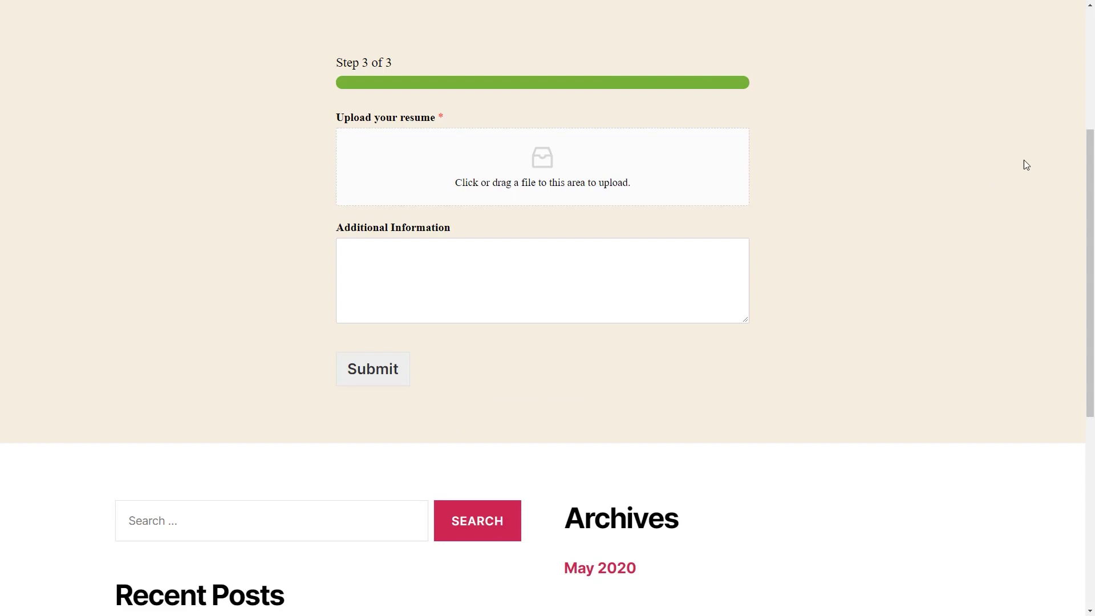
left_click_drag(1022, 85, 677, 161)
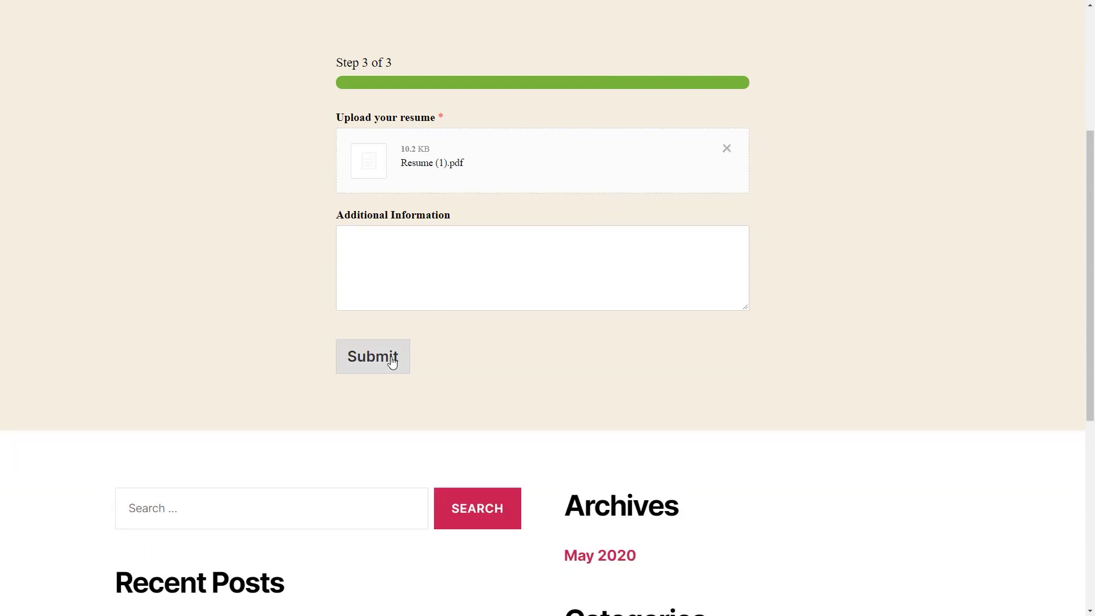
- Submit the Job Application form and confirm the 'Thanks for contacting us!' message appears
left_click(391, 359)
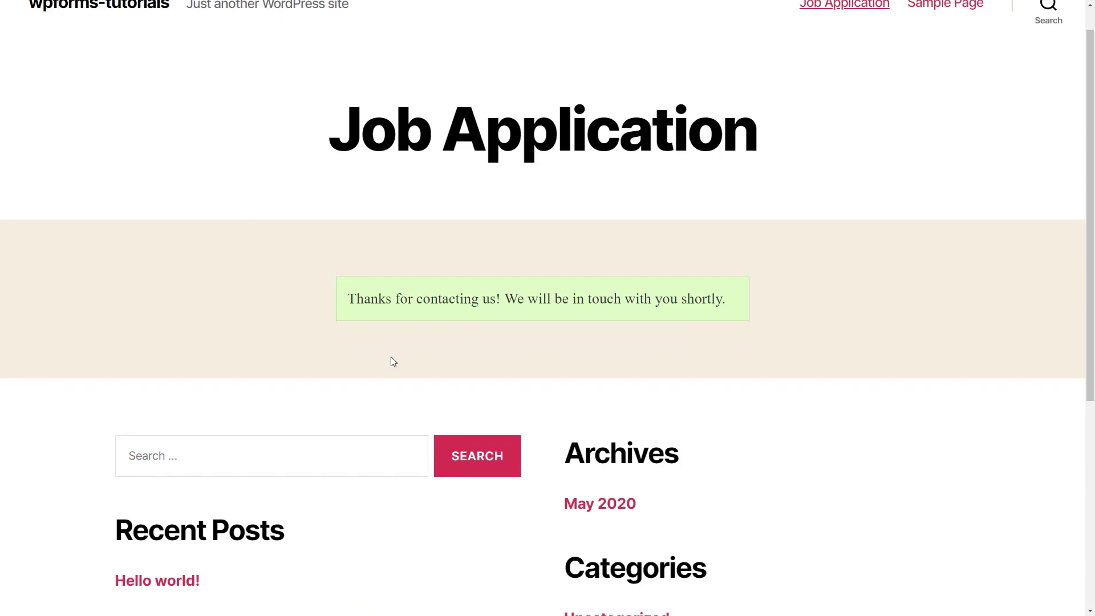